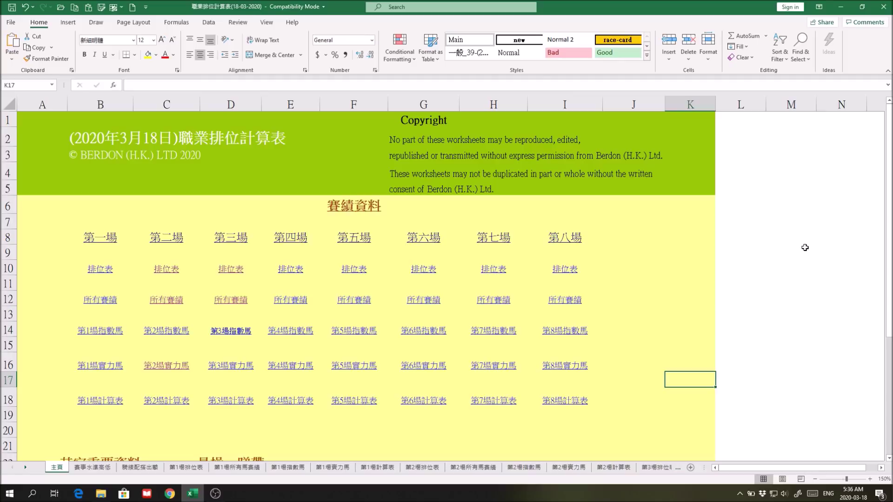
# Check the race 3 排位表, then open the 第3場實力馬 sheet from the home sheet.
pyautogui.click(230, 270)
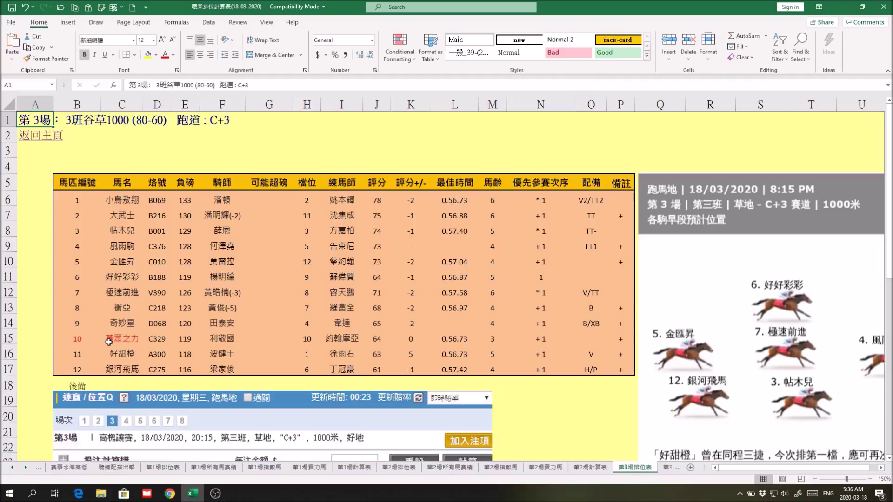
pyautogui.click(38, 136)
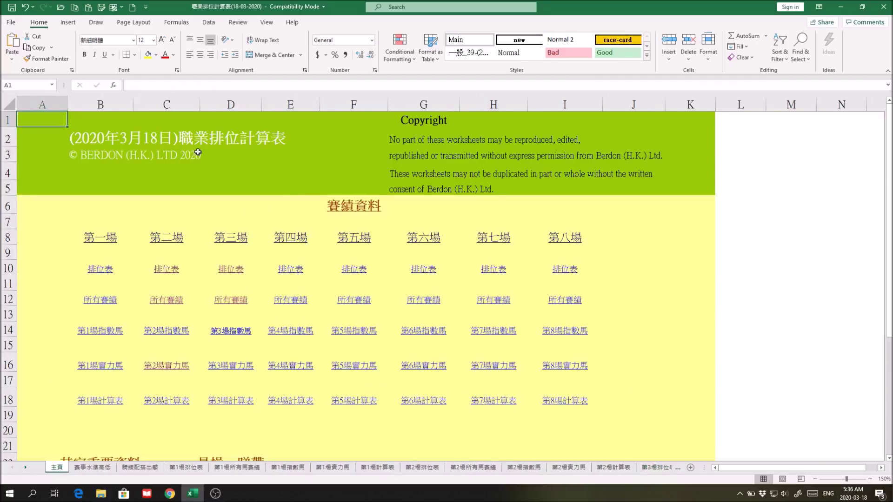
pyautogui.click(239, 366)
pyautogui.click(239, 366)
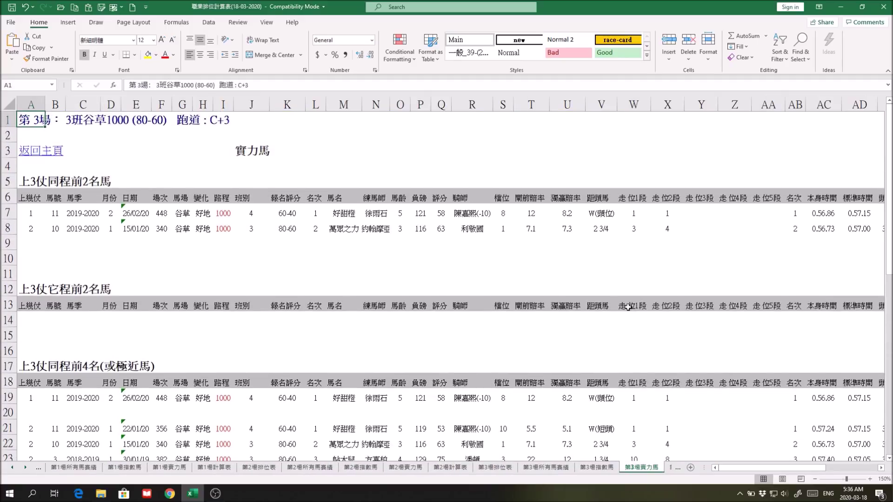
# Examine the 本身時間 values in rows 19 to 25 of the 上3仗同程前4名 table.
pyautogui.scroll(-1, 627, 321)
pyautogui.scroll(-1, 626, 325)
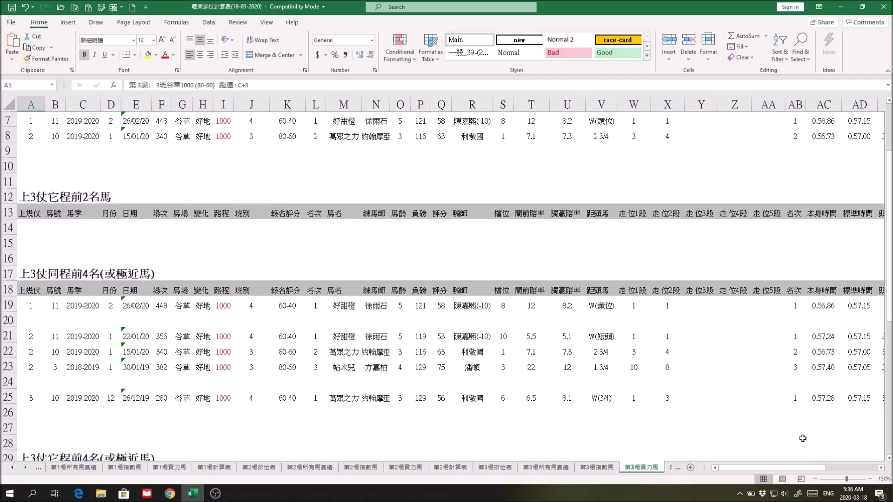
pyautogui.moveTo(794, 467); pyautogui.dragTo(830, 471)
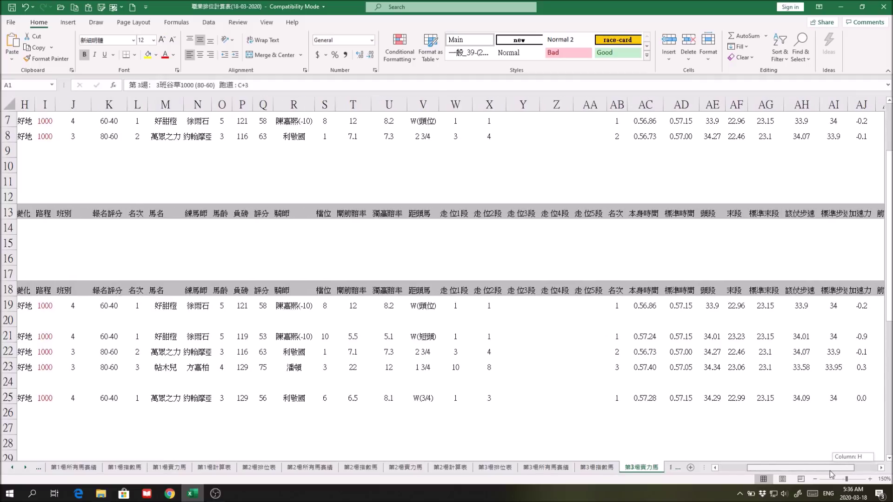
pyautogui.moveTo(650, 308); pyautogui.dragTo(648, 400)
# Look over the 馬名 entries for 萬眾之力, 帖木兒 and 好甜橙 in the 上3仗同程前4名 table.
pyautogui.moveTo(803, 471); pyautogui.dragTo(750, 477)
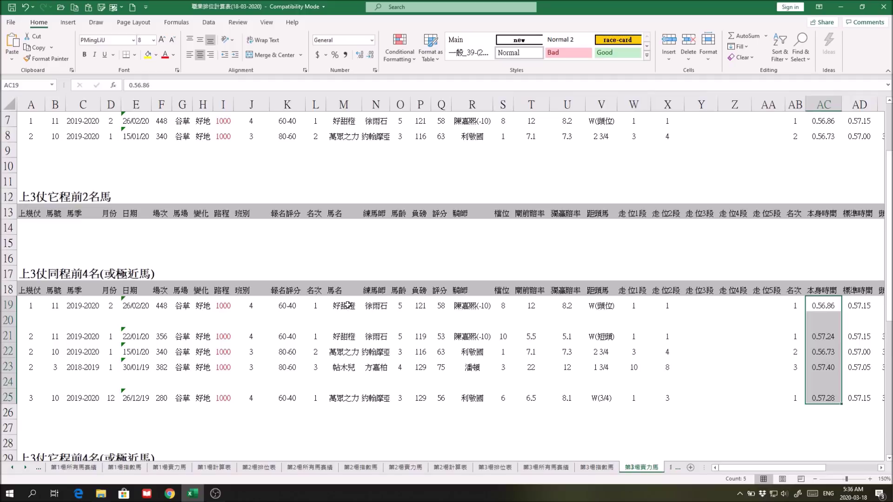
pyautogui.click(346, 353)
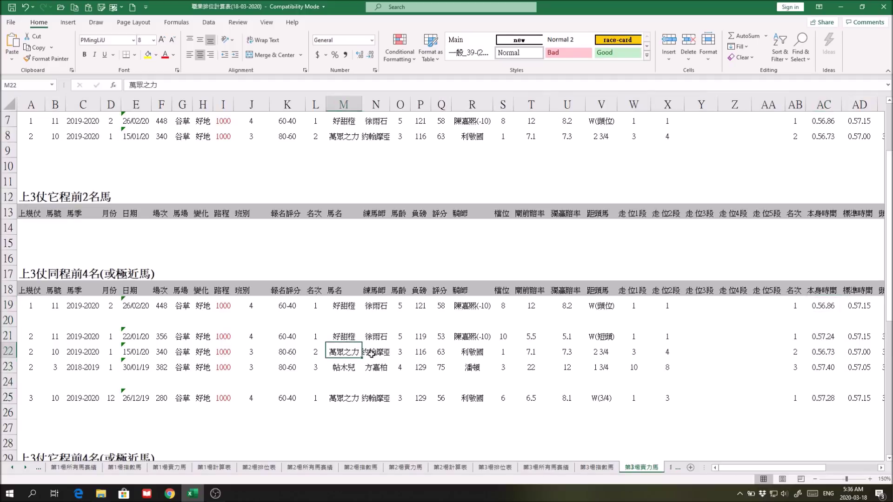
pyautogui.click(342, 368)
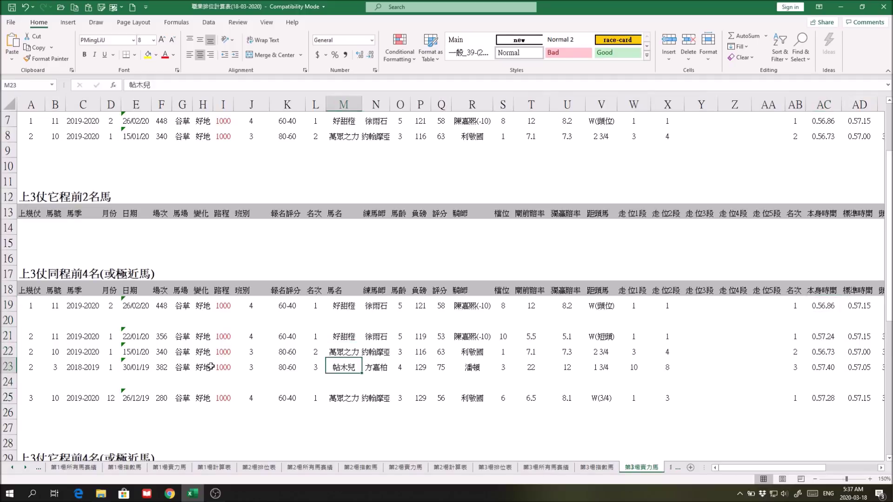
pyautogui.moveTo(350, 351); pyautogui.dragTo(344, 307)
# Compare the 本身時間 of 萬眾之力 in row 22 and 好甜橙 in row 19, and check 好甜橙's 末段.
pyautogui.moveTo(796, 473); pyautogui.dragTo(845, 472)
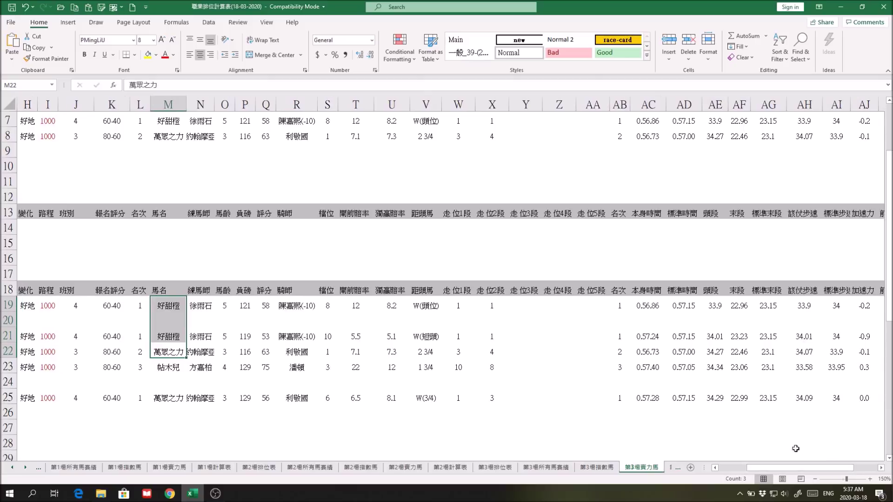
pyautogui.click(651, 352)
pyautogui.click(642, 305)
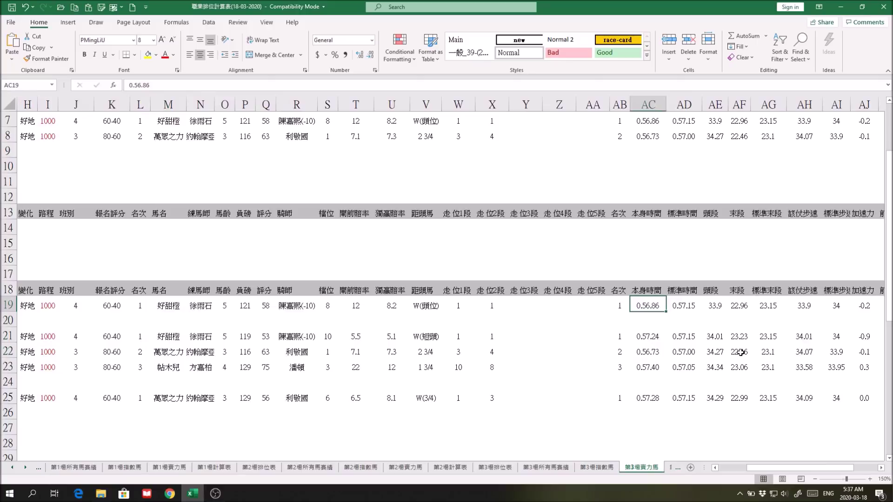
pyautogui.click(739, 305)
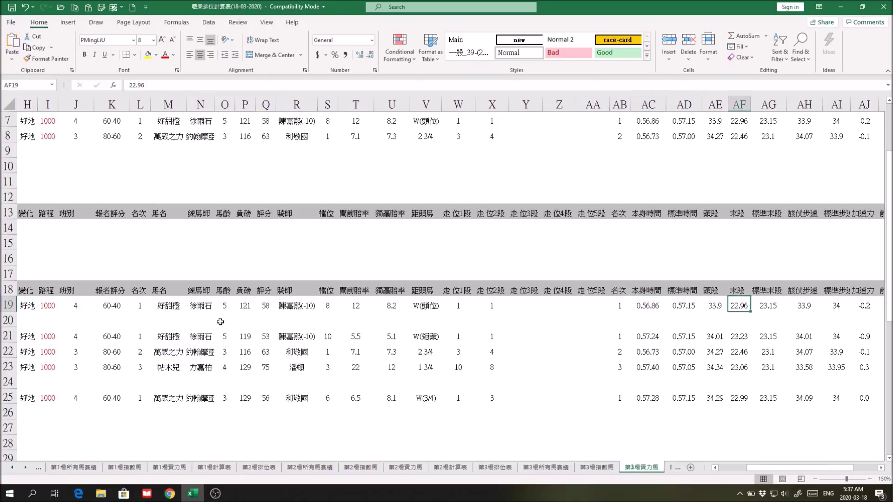
pyautogui.click(161, 307)
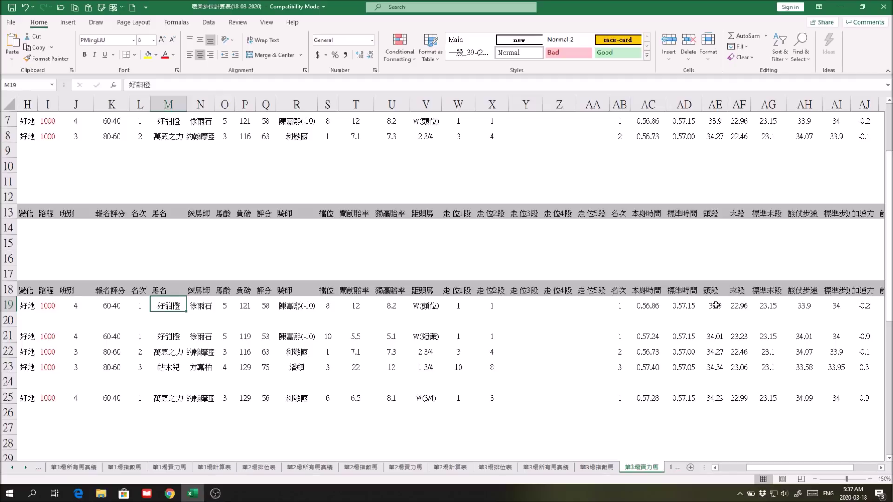
# Compare 好甜橙's 頭段 with 標準步速 in rows 21 and 19, and widen column AI to fit its heading.
pyautogui.moveTo(825, 467); pyautogui.dragTo(841, 467)
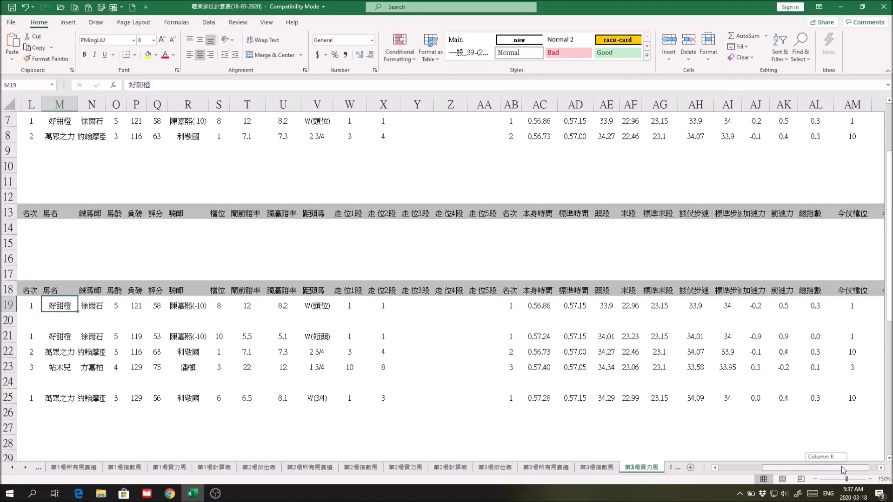
pyautogui.moveTo(841, 466); pyautogui.dragTo(841, 467)
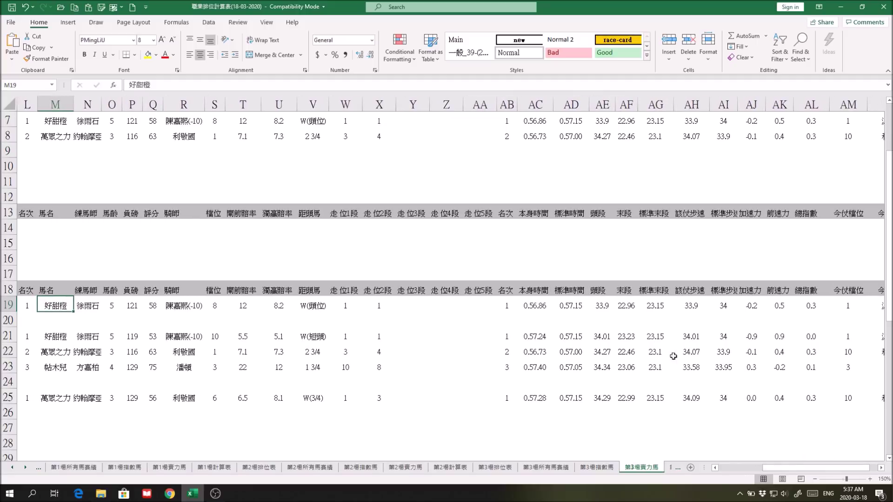
pyautogui.click(602, 337)
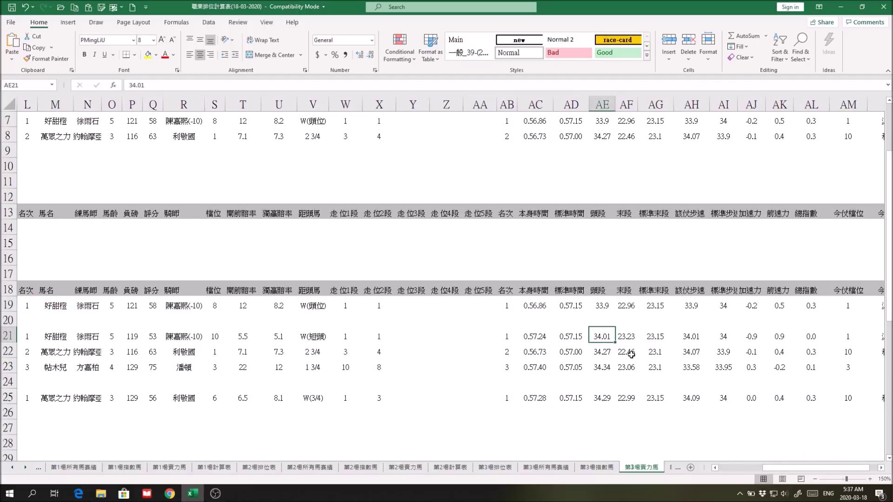
pyautogui.click(717, 340)
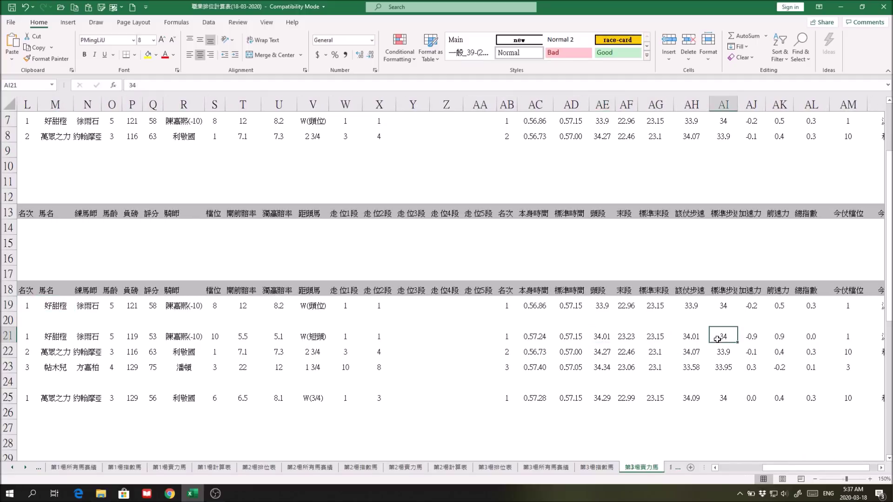
pyautogui.click(603, 303)
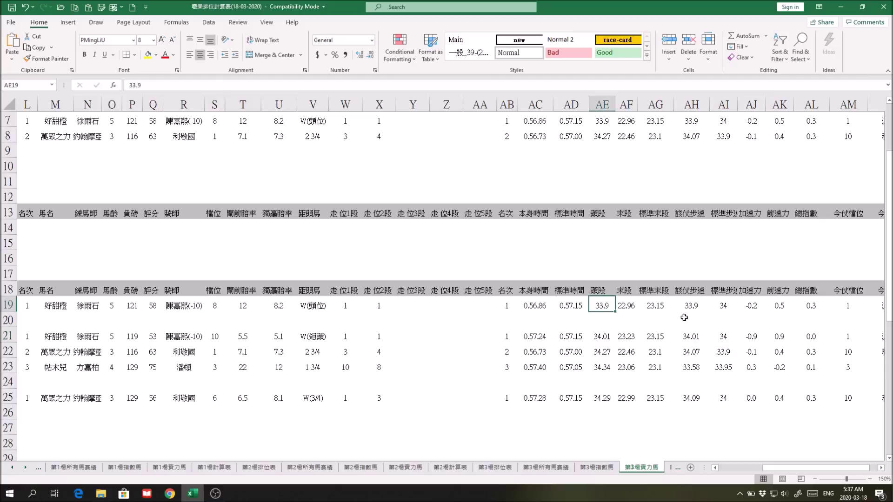
pyautogui.click(726, 305)
pyautogui.moveTo(737, 99); pyautogui.dragTo(744, 101)
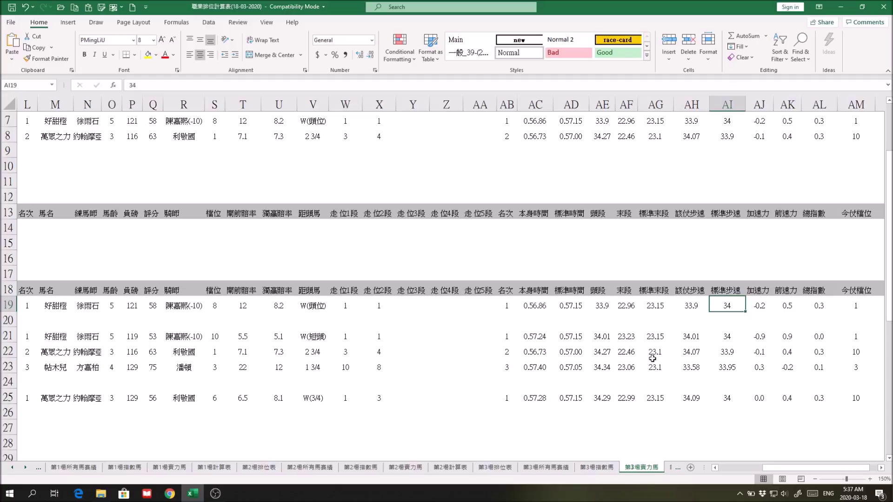
# Examine 萬眾之力's 末段, 本身時間 and running positions in row 22.
pyautogui.click(633, 352)
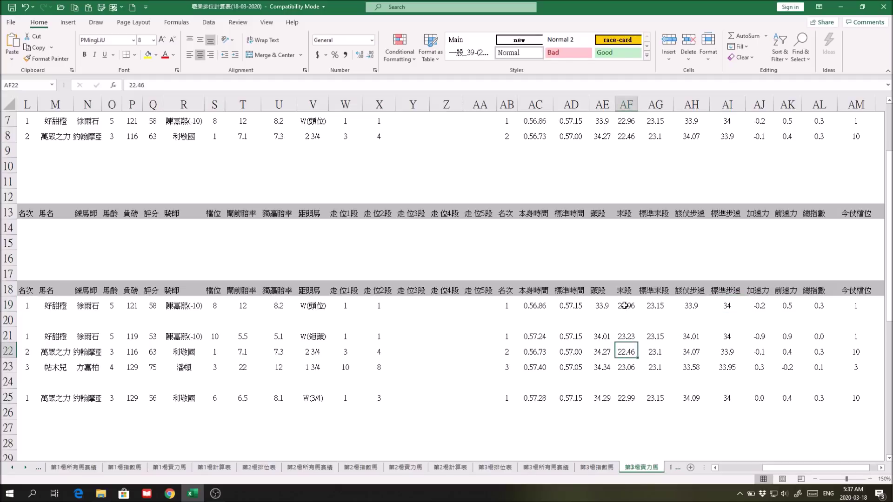
pyautogui.click(541, 352)
pyautogui.moveTo(372, 349); pyautogui.dragTo(493, 352)
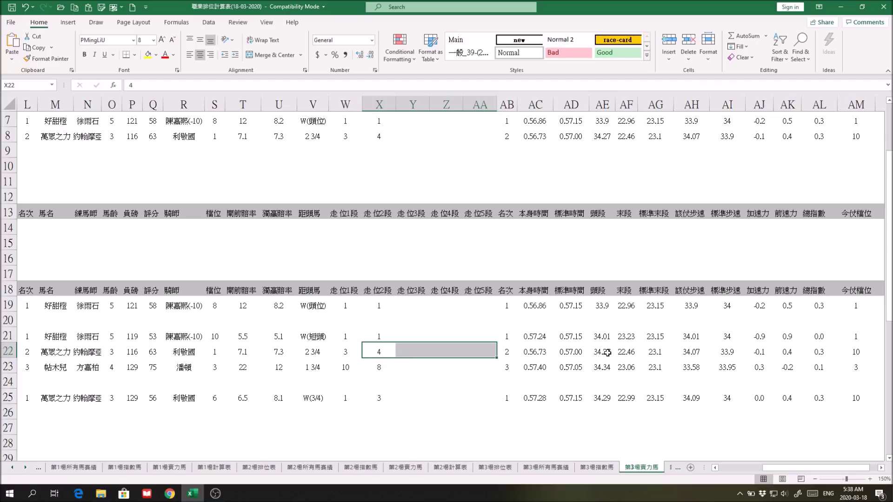
pyautogui.click(634, 352)
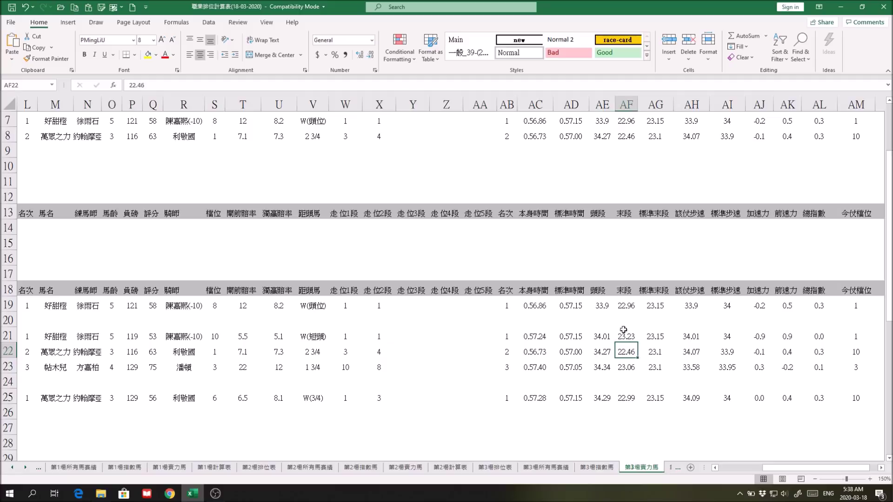
# Review the horse names in rows 19 to 23 and compare 萬眾之力's records in rows 22 and 32.
pyautogui.moveTo(796, 473); pyautogui.dragTo(750, 473)
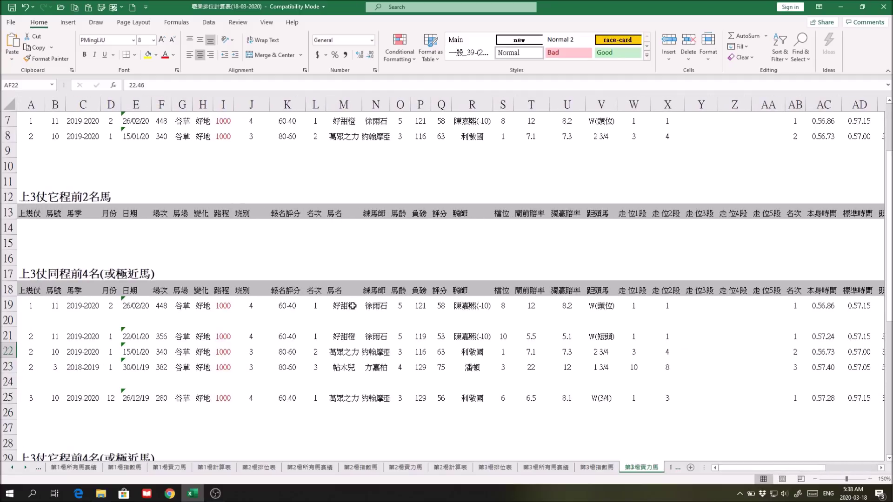
pyautogui.moveTo(356, 307); pyautogui.dragTo(391, 368)
pyautogui.scroll(-3, 391, 368)
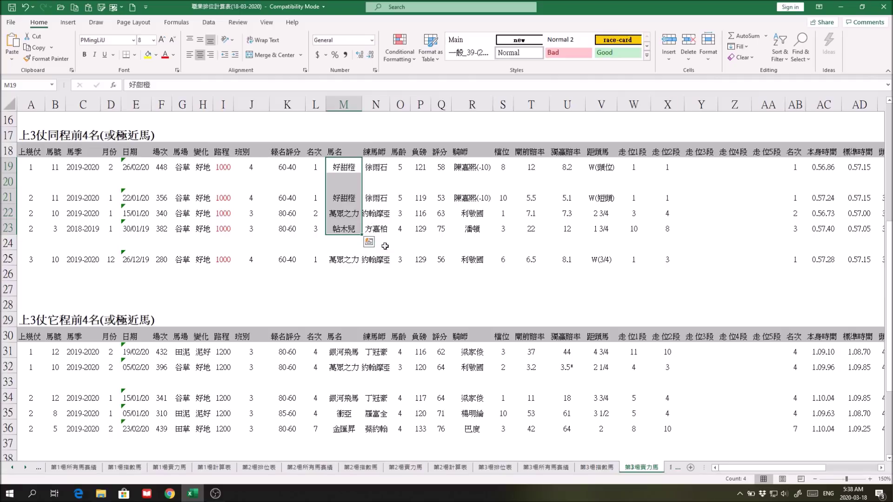
pyautogui.click(348, 211)
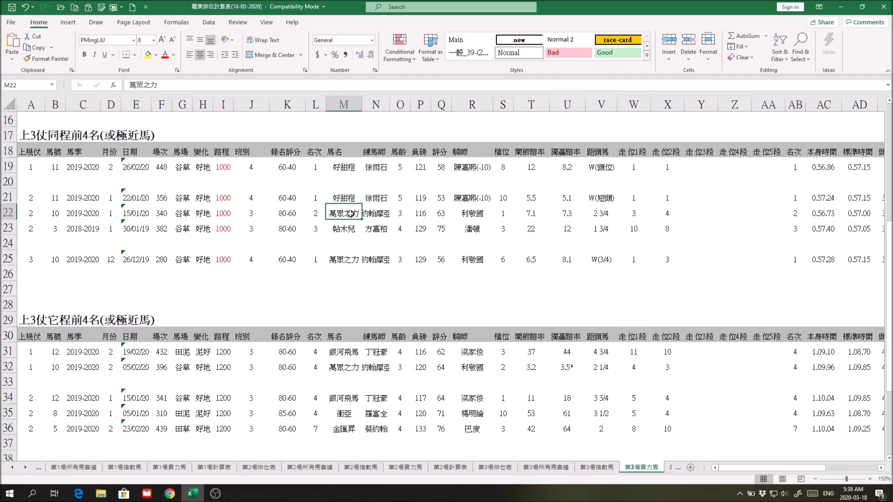
pyautogui.click(343, 368)
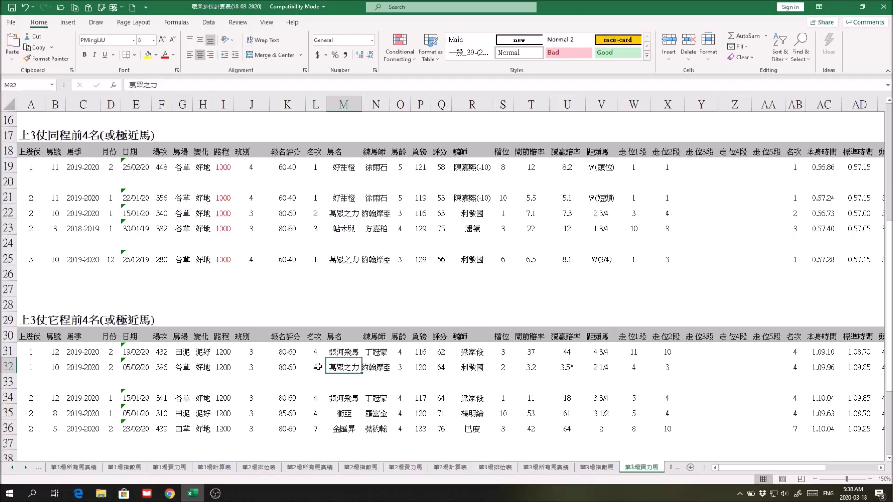
pyautogui.click(344, 213)
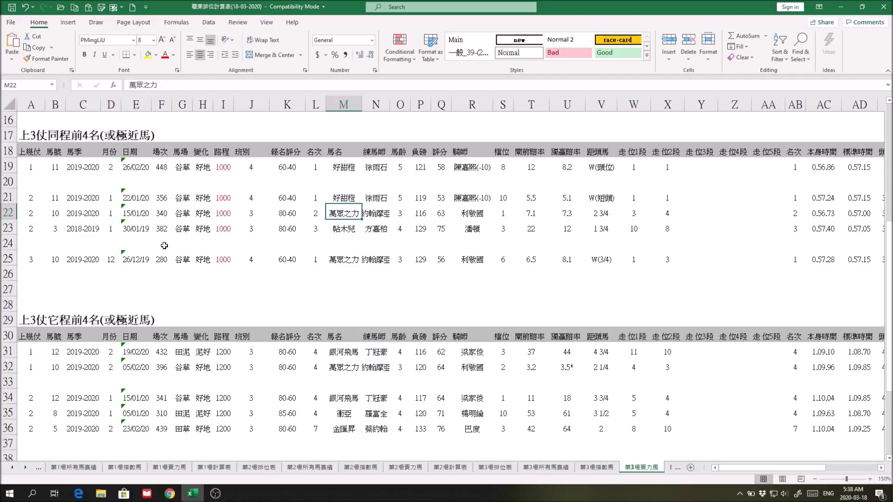
# Return to the home sheet and open the 賽事水準高低 sheet.
pyautogui.scroll(2, 165, 245)
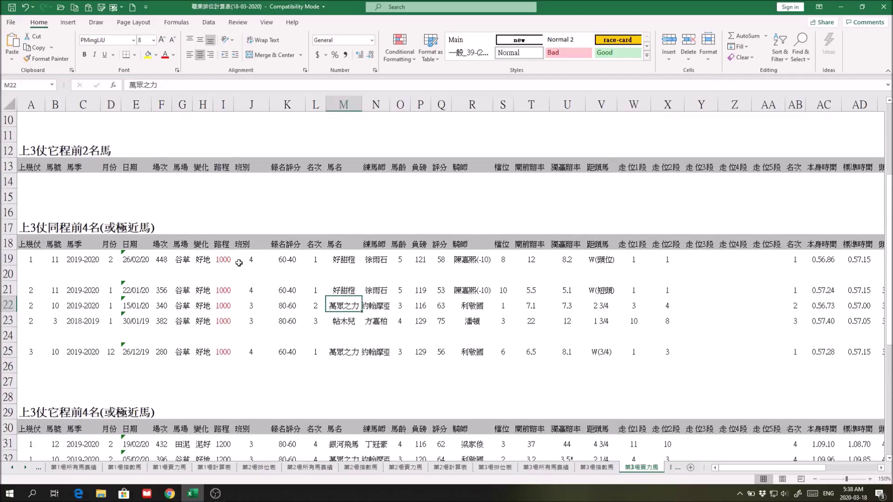
pyautogui.scroll(3, 177, 262)
pyautogui.click(33, 151)
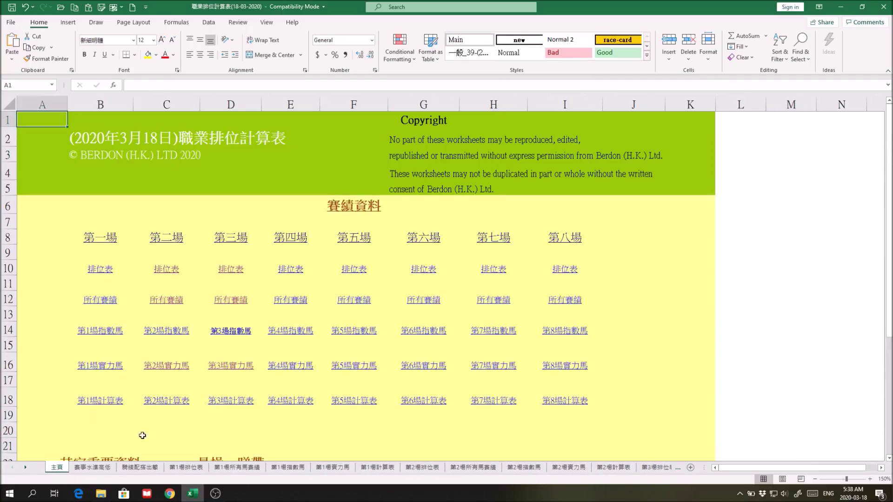
pyautogui.scroll(-3, 148, 425)
pyautogui.click(102, 363)
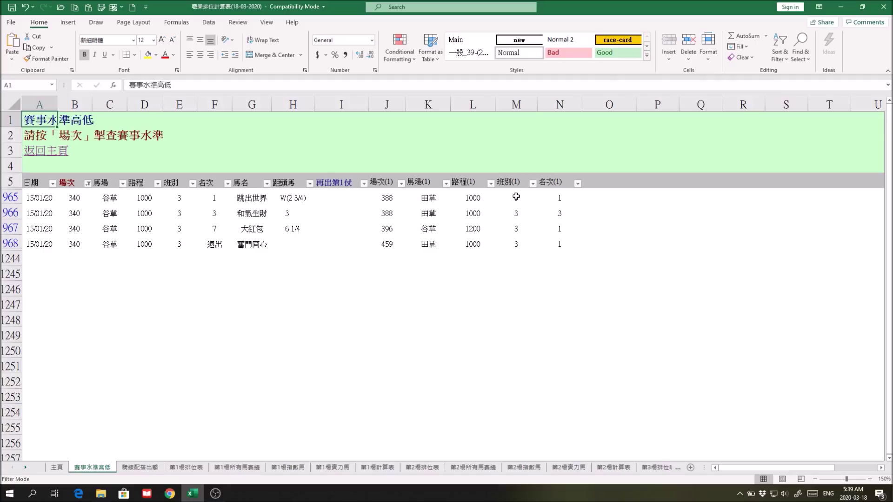
# Examine the next-start class and placing of the first three horses listed for race 340.
pyautogui.moveTo(516, 197); pyautogui.dragTo(558, 197)
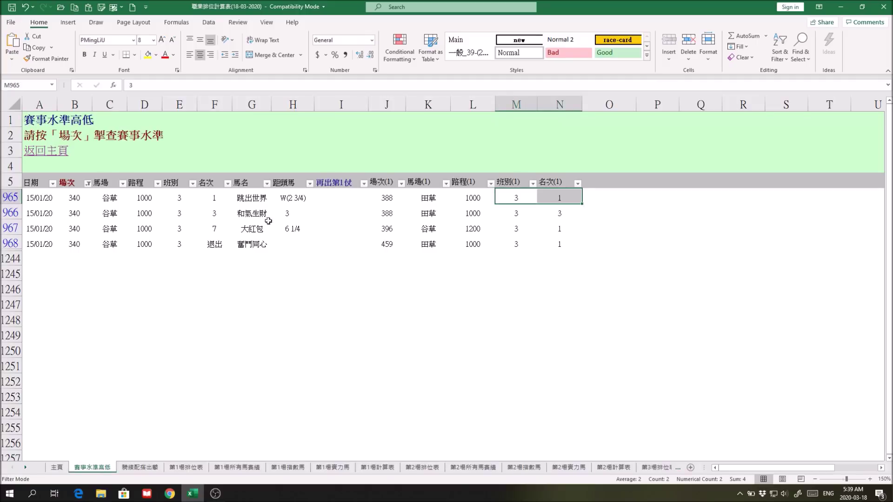
pyautogui.click(254, 212)
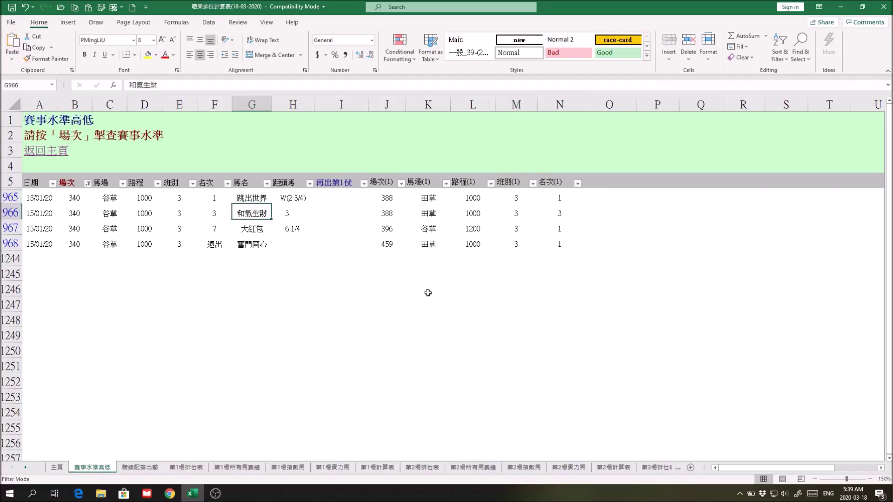
pyautogui.click(558, 215)
pyautogui.click(258, 227)
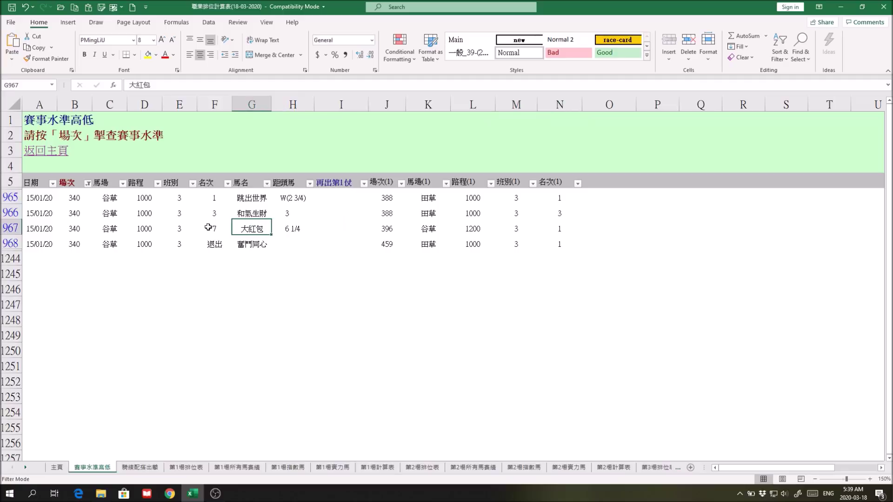
pyautogui.click(522, 226)
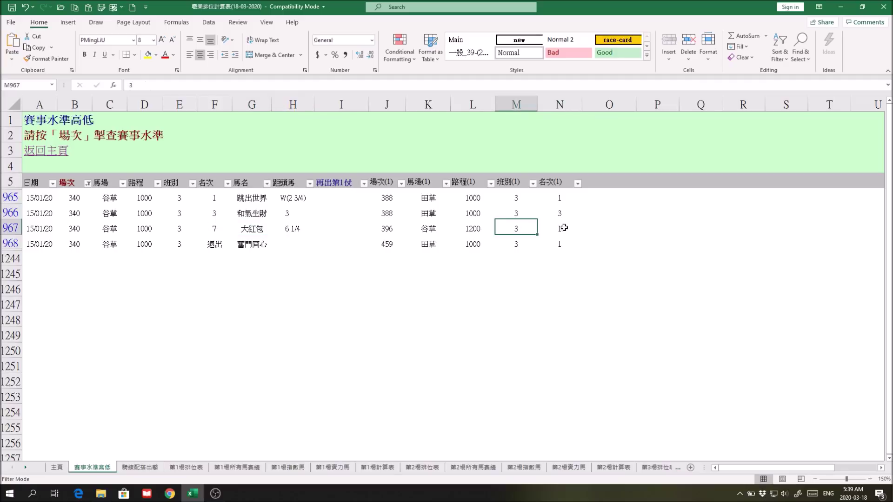
# Go back to the home sheet and reopen the 第3場實力馬 sheet at its result tables.
pyautogui.click(37, 151)
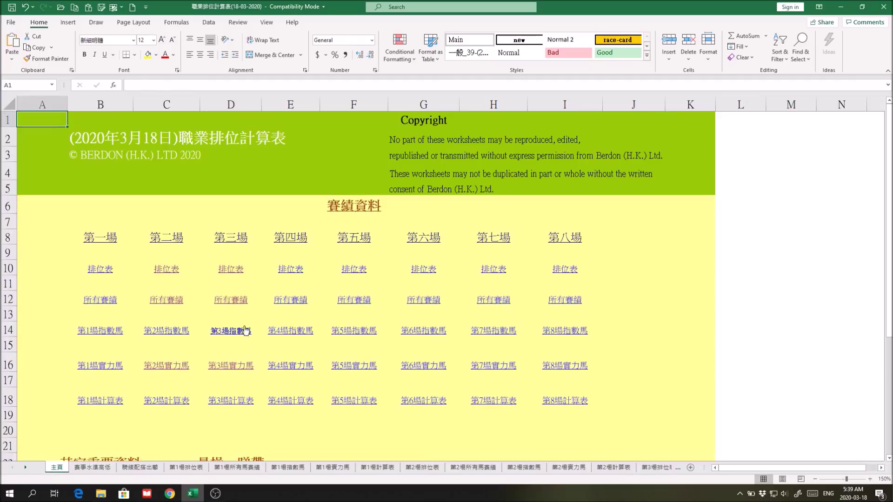
pyautogui.click(235, 365)
pyautogui.scroll(-1, 584, 345)
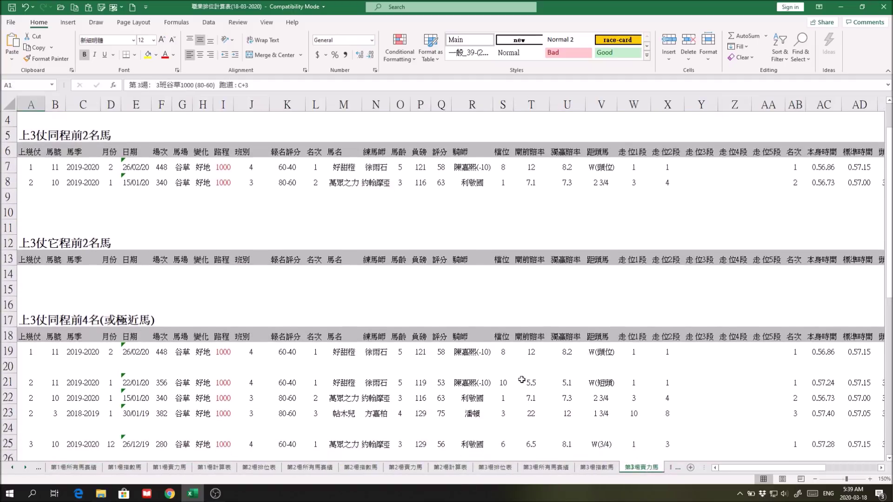
# Highlight 萬眾之力's record in row 22, and check the race 3 win and place odds on the 第3場排位表 sheet.
pyautogui.moveTo(344, 398); pyautogui.dragTo(720, 397)
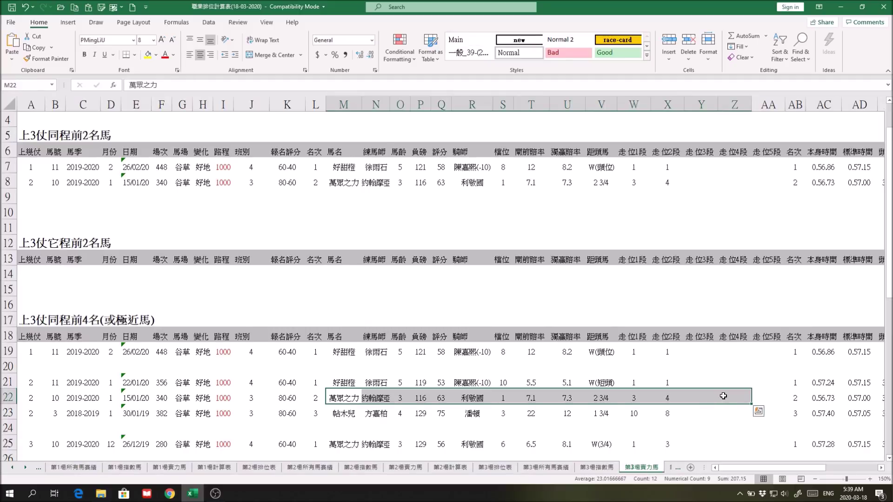
pyautogui.click(495, 468)
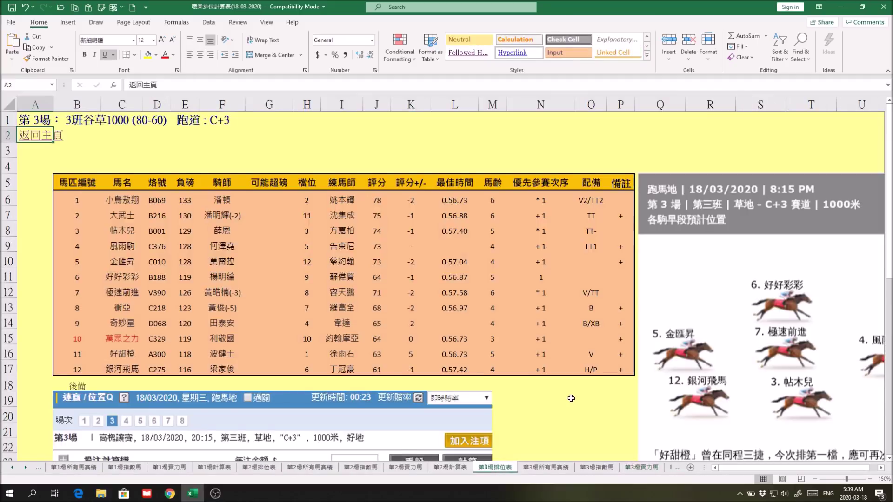
pyautogui.scroll(-5, 571, 398)
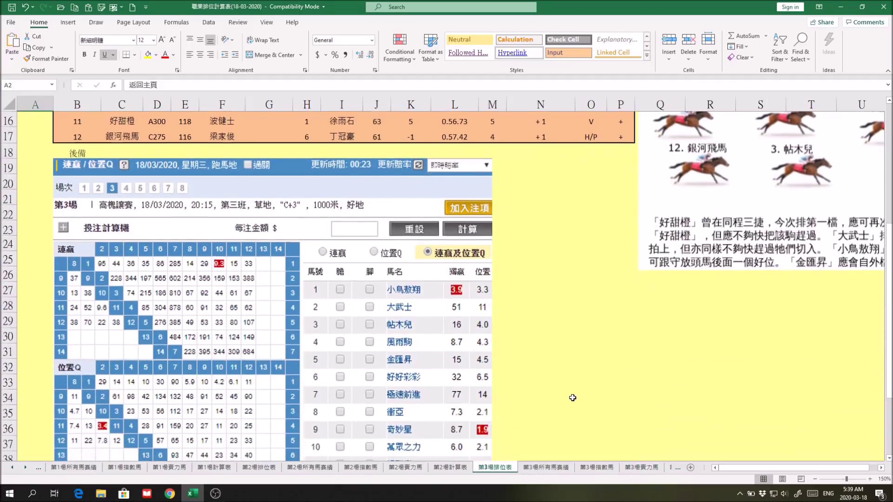
pyautogui.scroll(-1, 572, 398)
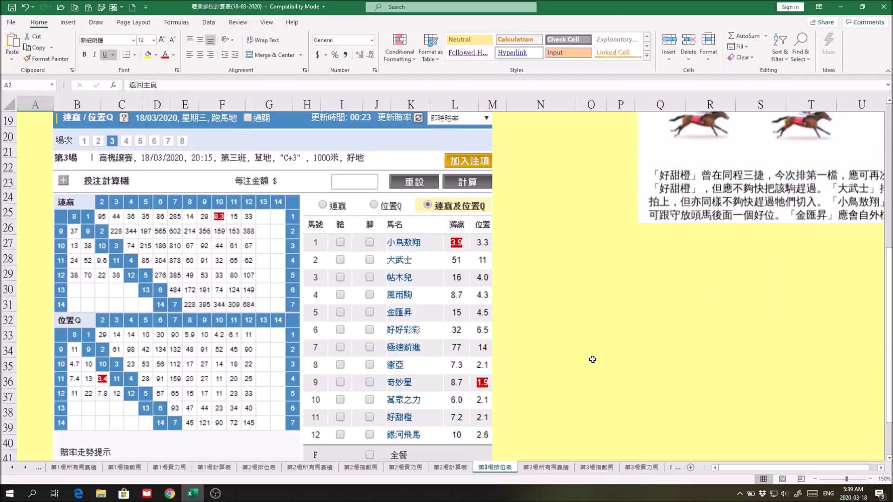
pyautogui.scroll(3, 595, 358)
pyautogui.scroll(4, 595, 359)
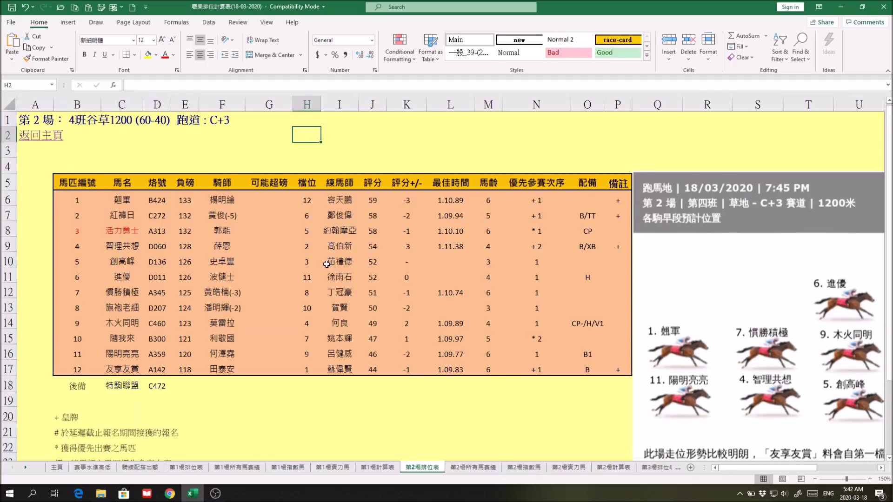
# Return from the race 2 card to the home sheet and open the 第2場實力馬 sheet at its result tables.
pyautogui.scroll(-1, 326, 267)
pyautogui.scroll(1, 326, 267)
pyautogui.click(36, 137)
pyautogui.click(171, 365)
pyautogui.scroll(-3, 480, 357)
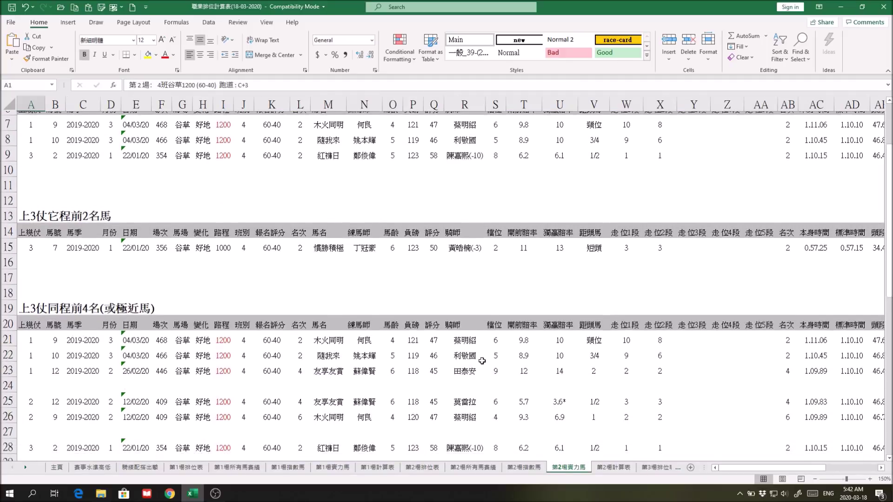
# Examine the same-distance top-four records, comparing the running positions of 友享友賞 in row 23 and 紅褲日 in row 28.
pyautogui.moveTo(323, 275); pyautogui.dragTo(791, 367)
pyautogui.moveTo(809, 464); pyautogui.dragTo(832, 474)
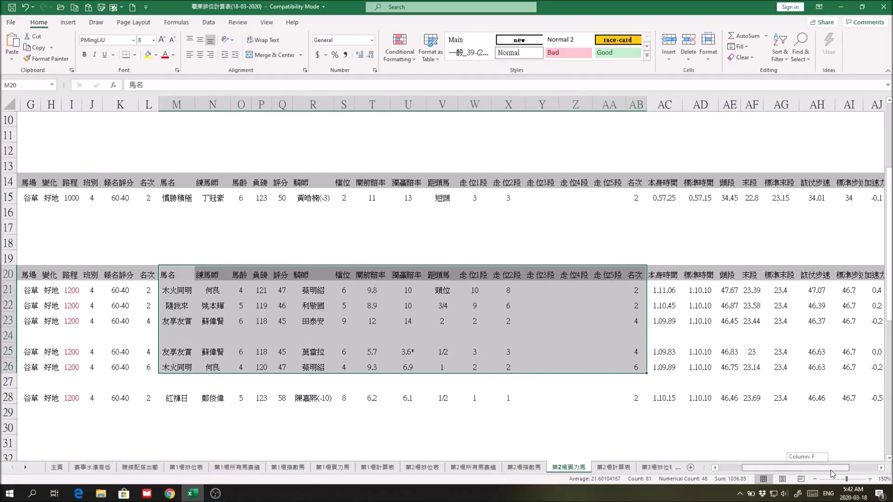
pyautogui.click(509, 320)
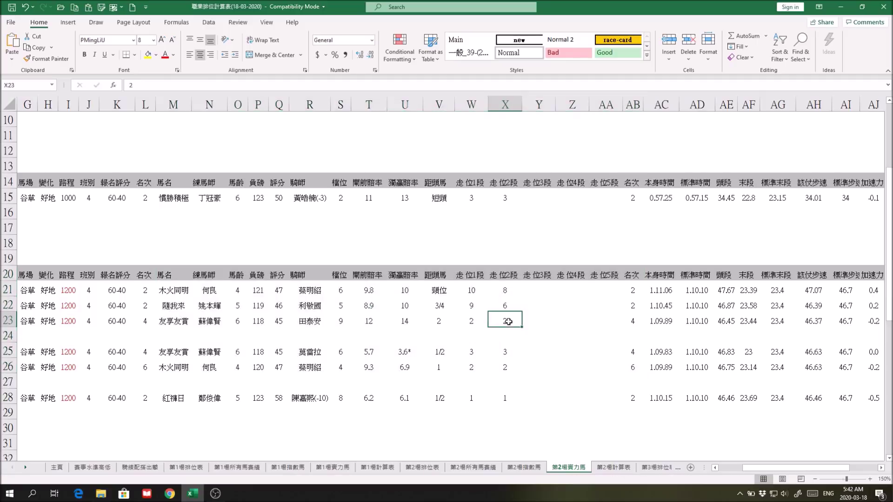
pyautogui.moveTo(175, 318); pyautogui.dragTo(600, 316)
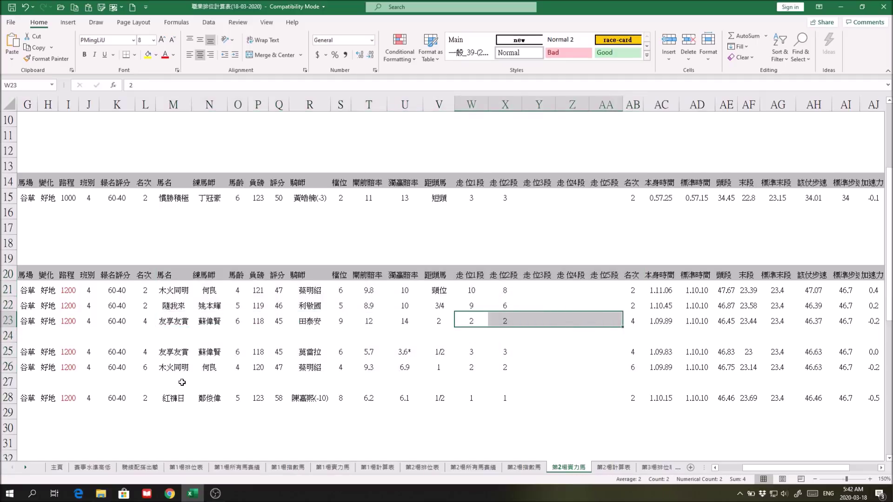
pyautogui.moveTo(485, 399); pyautogui.dragTo(660, 398)
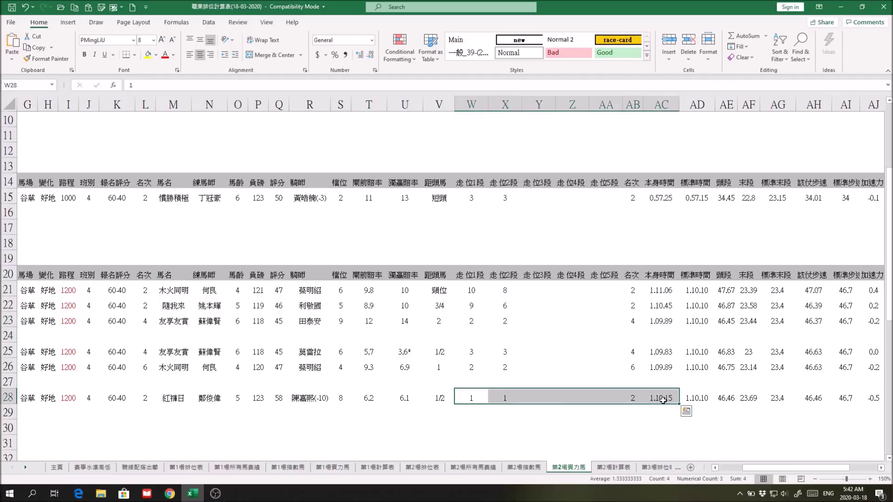
# Check the predicted early positions chart on the 第2場排位表 sheet and return to the 第2場實力馬 tables.
pyautogui.click(422, 467)
pyautogui.moveTo(812, 467); pyautogui.dragTo(860, 466)
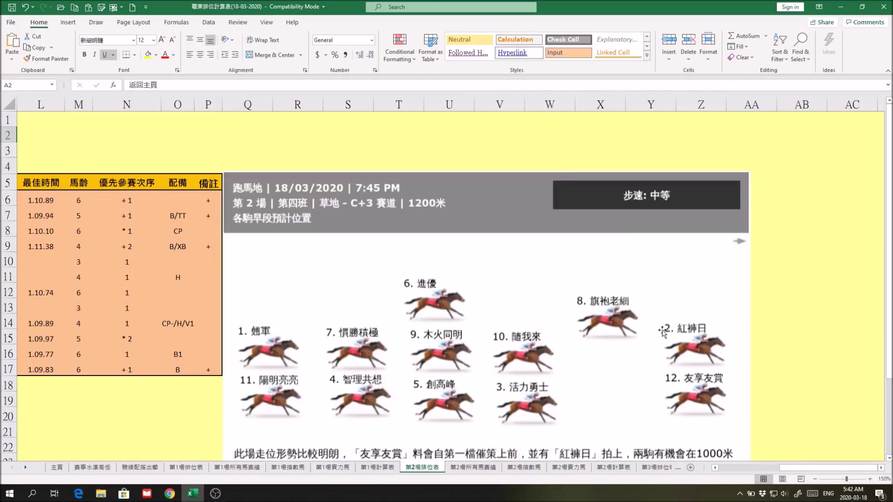
pyautogui.click(569, 467)
pyautogui.click(573, 443)
pyautogui.moveTo(791, 468); pyautogui.dragTo(742, 472)
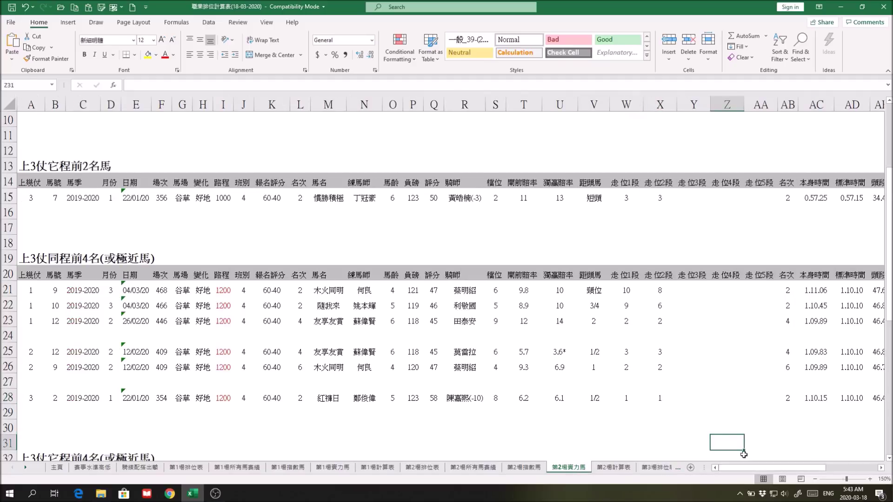
# Open the 第2場所有馬賽績 sheet at 紅褲日's past races and highlight rows 24 to 26.
pyautogui.click(486, 468)
pyautogui.click(614, 122)
pyautogui.click(684, 254)
pyautogui.click(675, 355)
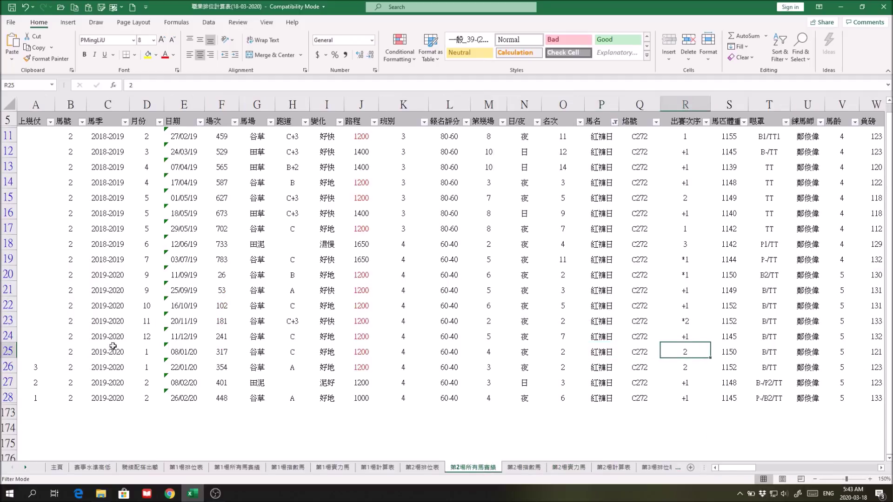
pyautogui.moveTo(2, 334); pyautogui.dragTo(5, 365)
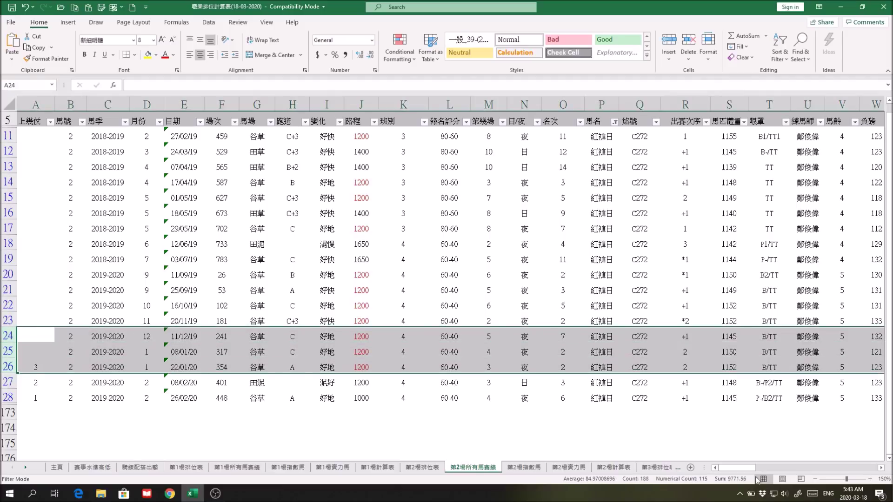
# Compare 紅褲日's jockeys, draws, running positions and placings in the January races in rows 25 and 26.
pyautogui.moveTo(752, 468); pyautogui.dragTo(760, 472)
pyautogui.moveTo(439, 349); pyautogui.dragTo(450, 367)
pyautogui.moveTo(10, 351); pyautogui.dragTo(8, 367)
pyautogui.moveTo(757, 468); pyautogui.dragTo(784, 471)
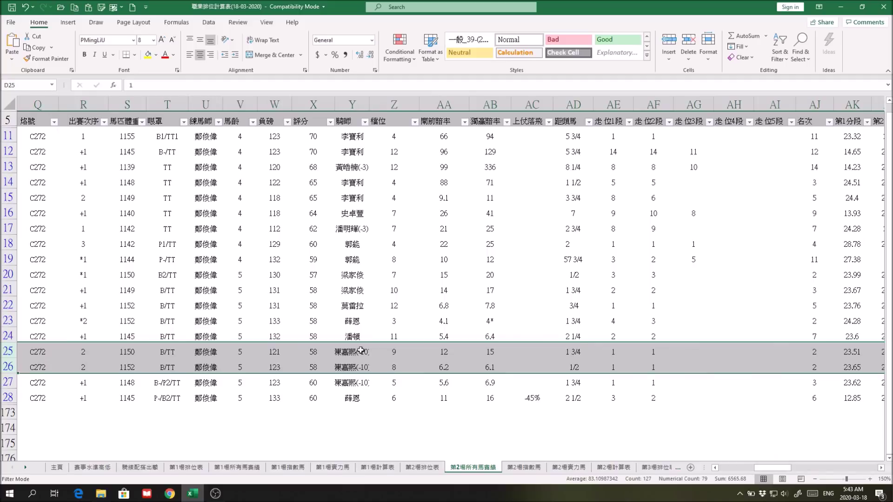
pyautogui.moveTo(799, 467); pyautogui.dragTo(659, 471)
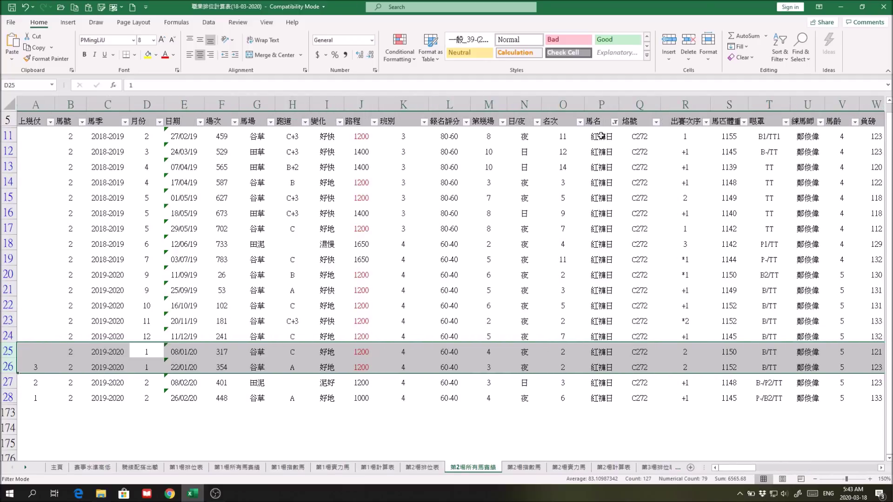
# Filter the 馬名 column to show only 友享友賞's records and go to the latest races.
pyautogui.click(614, 122)
pyautogui.click(531, 220)
pyautogui.click(534, 228)
pyautogui.click(558, 307)
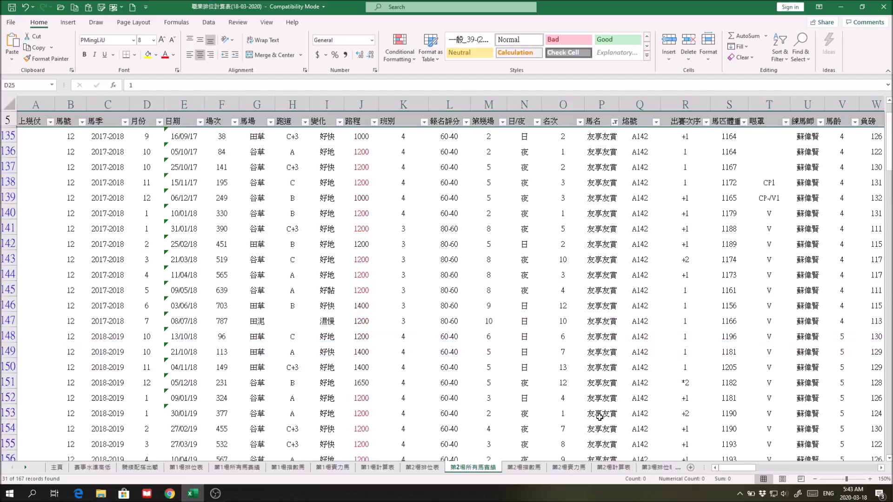
pyautogui.scroll(-4, 600, 416)
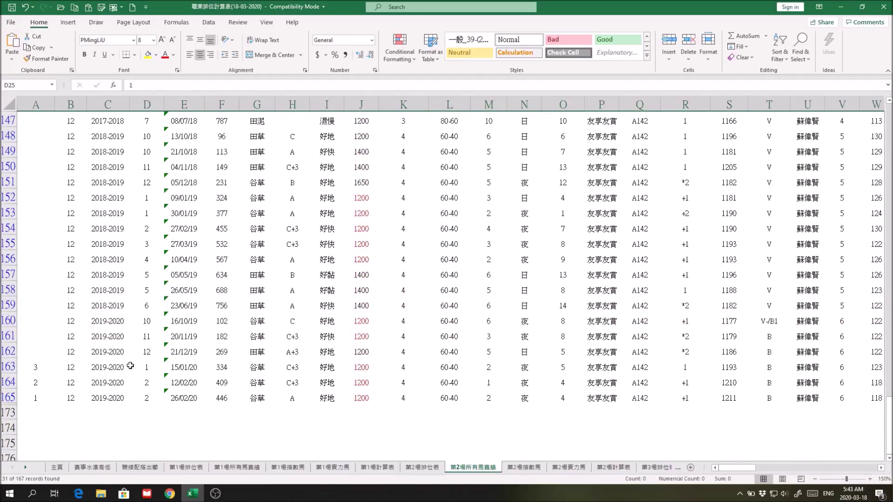
# Highlight 友享友賞's last three races in rows 163 to 165 and review their running positions and placings.
pyautogui.moveTo(9, 366); pyautogui.dragTo(8, 397)
pyautogui.moveTo(741, 471); pyautogui.dragTo(789, 472)
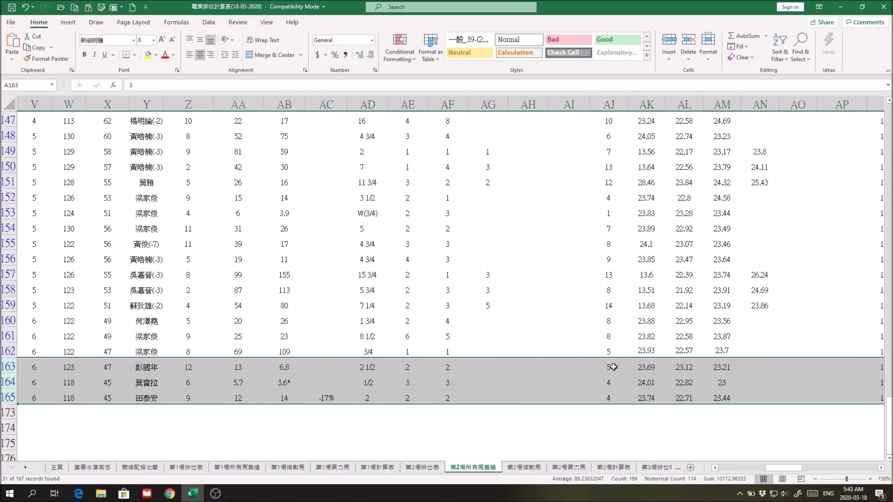
pyautogui.moveTo(790, 468); pyautogui.dragTo(748, 468)
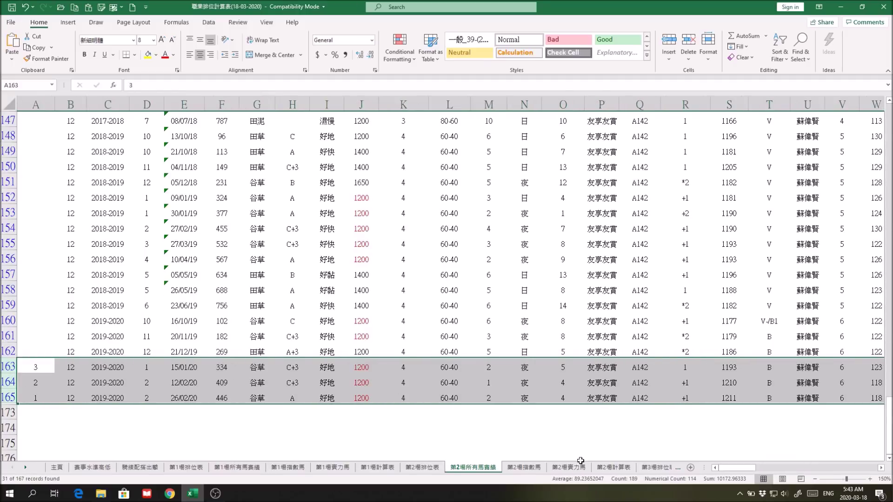
# Return to the 第2場實力馬 sheet and compare the 頭段 times in rows 23 to 28.
pyautogui.click(579, 467)
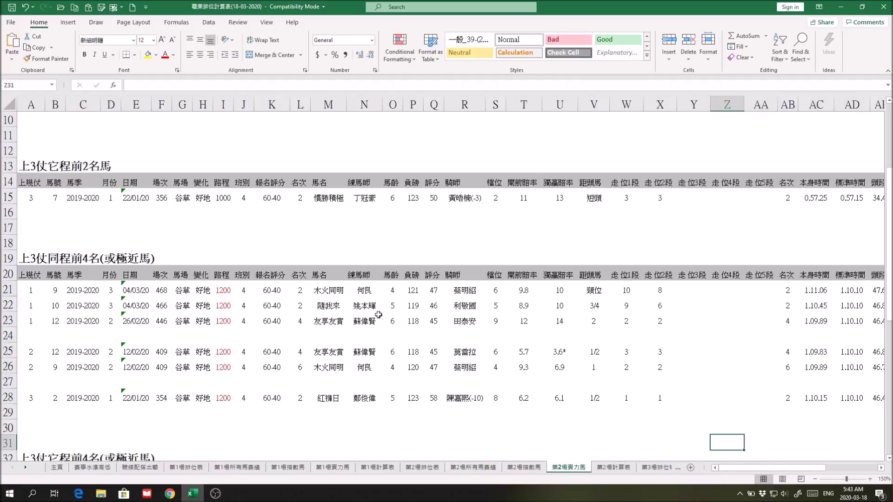
pyautogui.moveTo(799, 467); pyautogui.dragTo(828, 466)
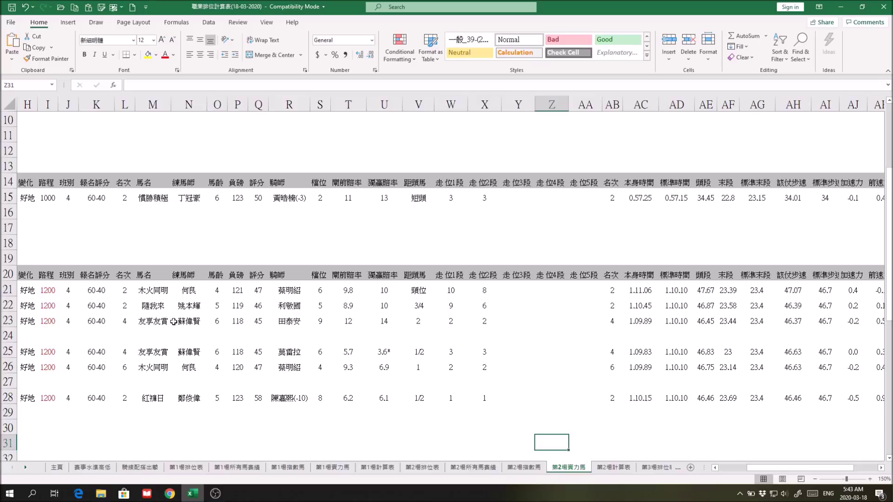
pyautogui.click(713, 322)
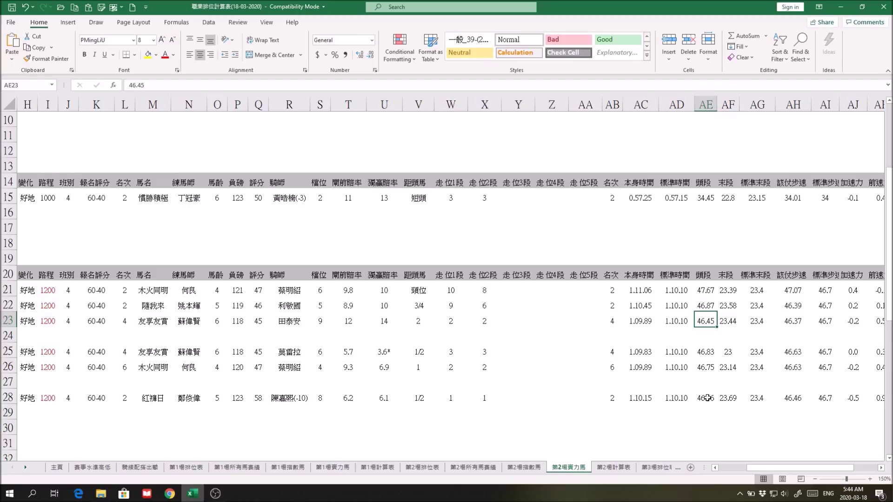
pyautogui.moveTo(707, 320); pyautogui.dragTo(708, 396)
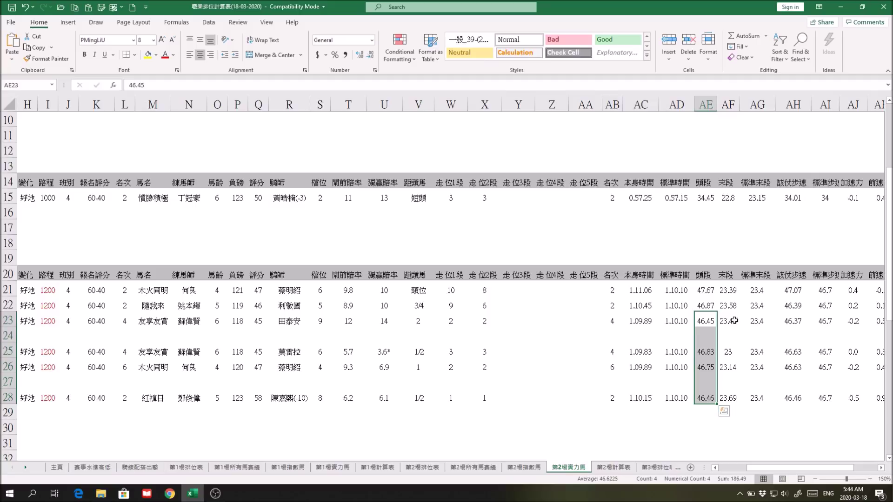
# Compare the 末段 times of 友享友賞 in rows 23 and 25 and 紅褲日 in row 28 with the standard closing time.
pyautogui.click(761, 338)
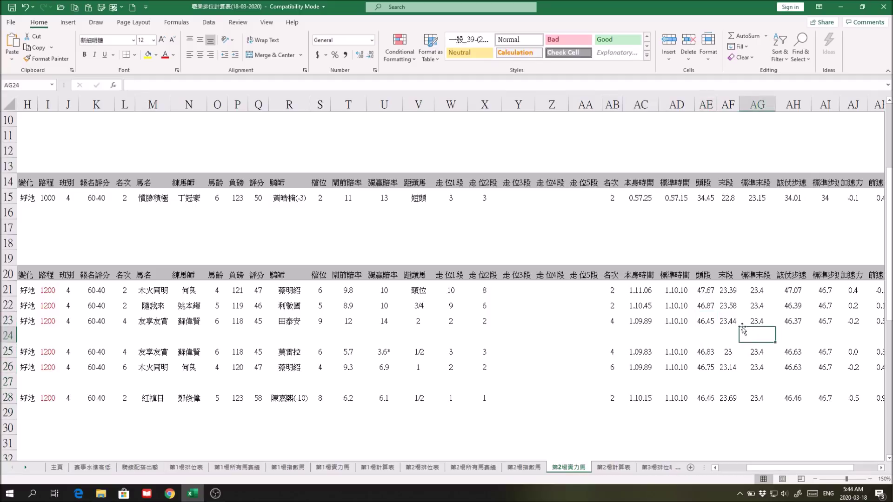
pyautogui.click(728, 320)
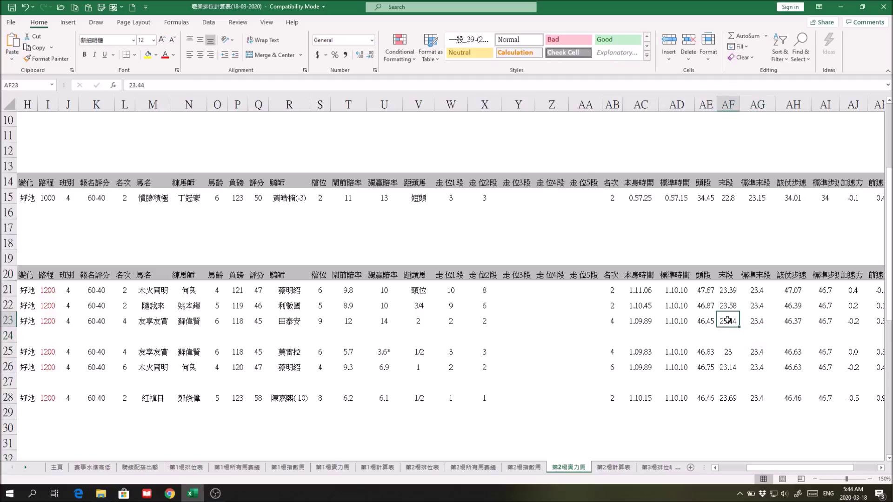
pyautogui.moveTo(734, 320); pyautogui.dragTo(748, 319)
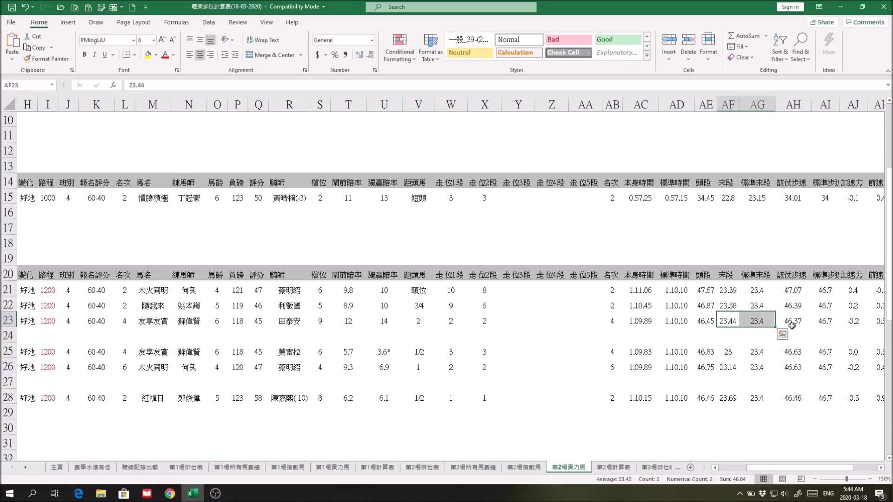
pyautogui.click(729, 352)
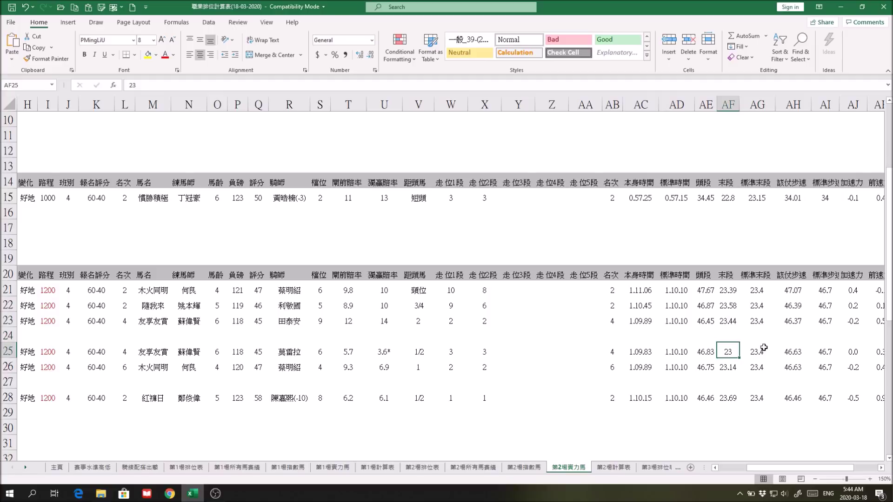
pyautogui.click(733, 400)
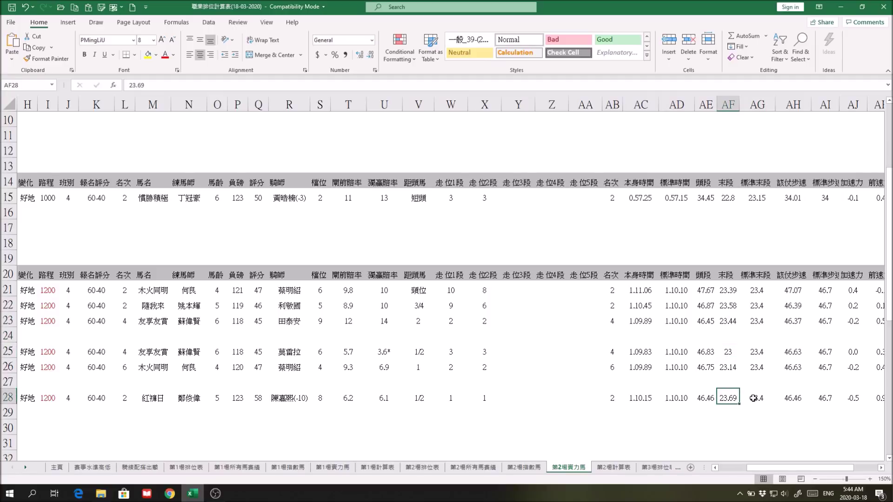
pyautogui.keyDown('shift'); pyautogui.click(754, 397); pyautogui.keyUp('shift')
pyautogui.click(724, 395)
# Compare the 末段 times across rows 21 to 28, singling out 友享友賞's time in row 25.
pyautogui.moveTo(729, 290); pyautogui.dragTo(730, 394)
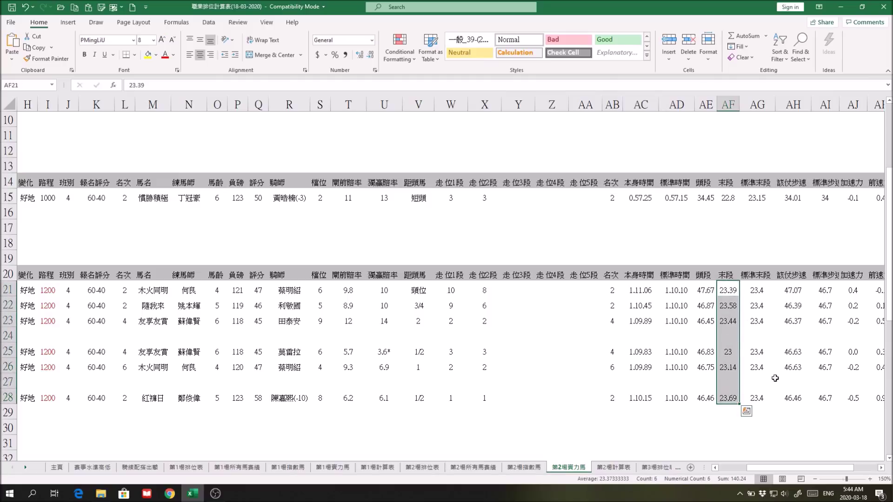
pyautogui.click(728, 352)
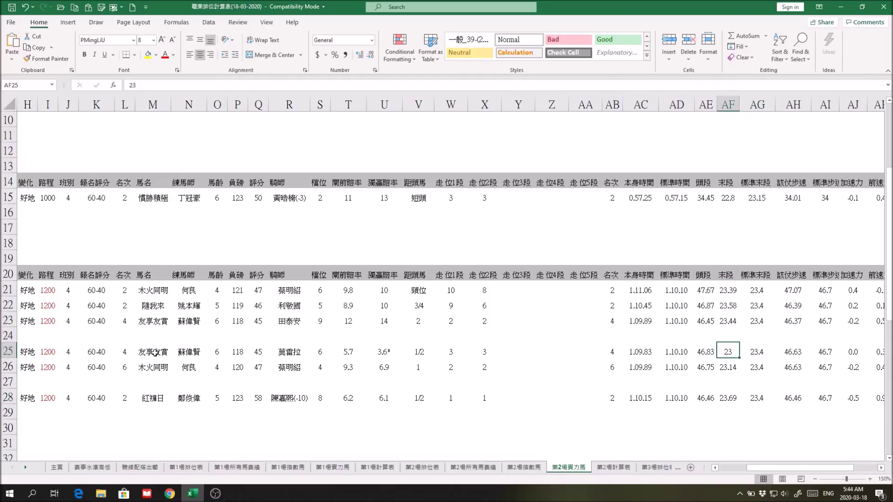
pyautogui.moveTo(728, 289); pyautogui.dragTo(728, 391)
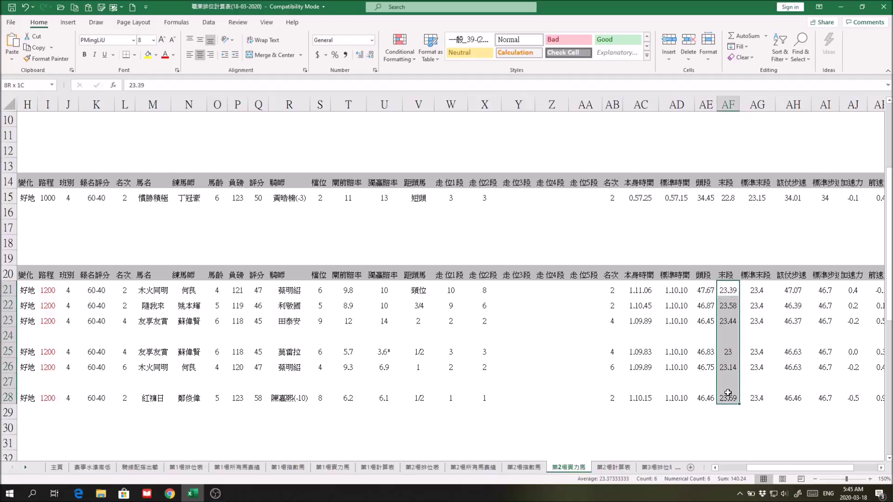
pyautogui.moveTo(728, 393); pyautogui.dragTo(728, 392)
# Review the lower result tables of the sheet, down to the 1200 m winners' records in rows 48 to 50.
pyautogui.scroll(-6, 765, 363)
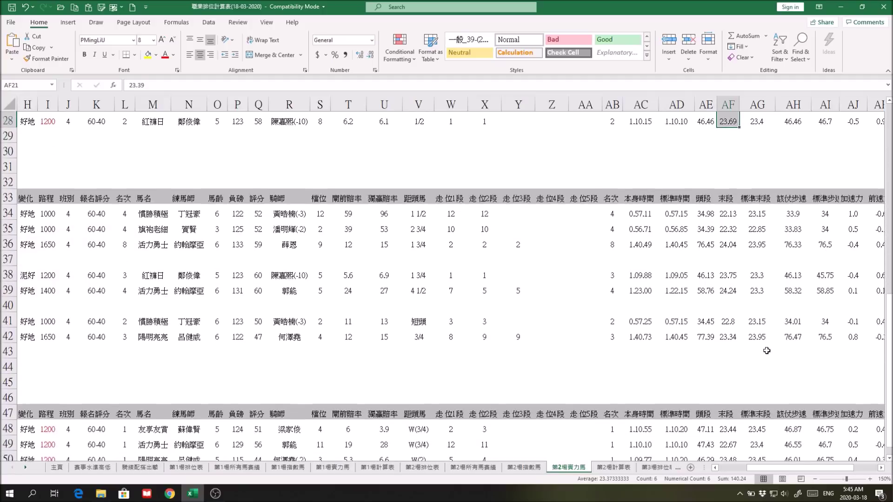
pyautogui.scroll(-3, 766, 351)
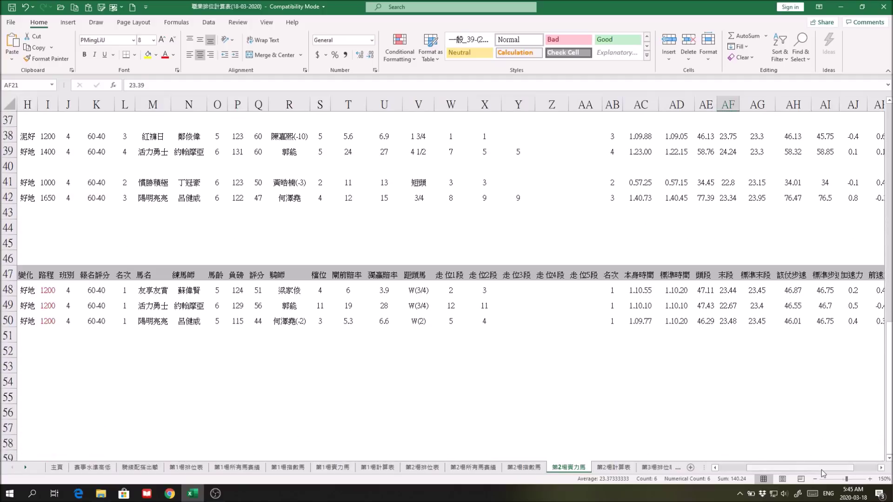
pyautogui.moveTo(821, 469); pyautogui.dragTo(804, 469)
pyautogui.scroll(1, 563, 346)
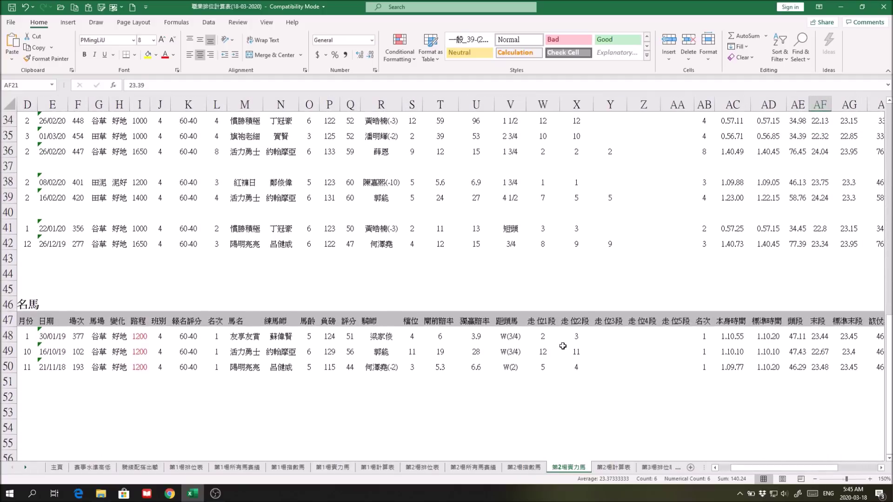
# Check 活力勇士's results at other distances in rows 36 and 39, including the 距頭馬 margin in row 36.
pyautogui.click(250, 197)
pyautogui.scroll(1, 250, 198)
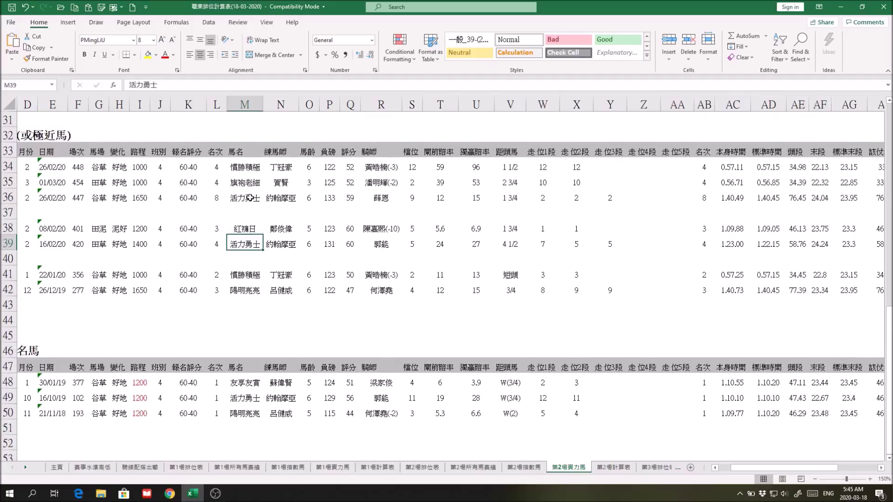
pyautogui.click(250, 197)
pyautogui.moveTo(759, 468); pyautogui.dragTo(748, 468)
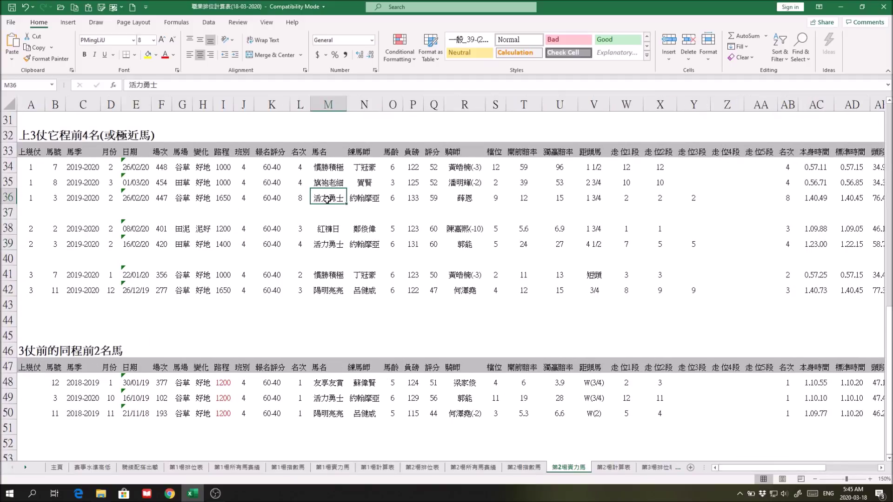
pyautogui.click(587, 199)
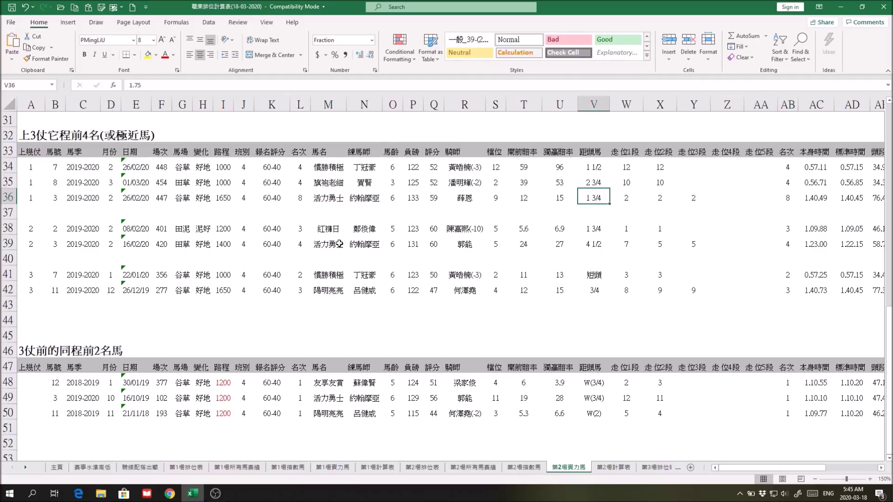
pyautogui.click(339, 244)
# Examine 活力勇士's 1200 m win in row 49, checking its 檔位 and comparing its 末段 with the 標準末段.
pyautogui.click(330, 397)
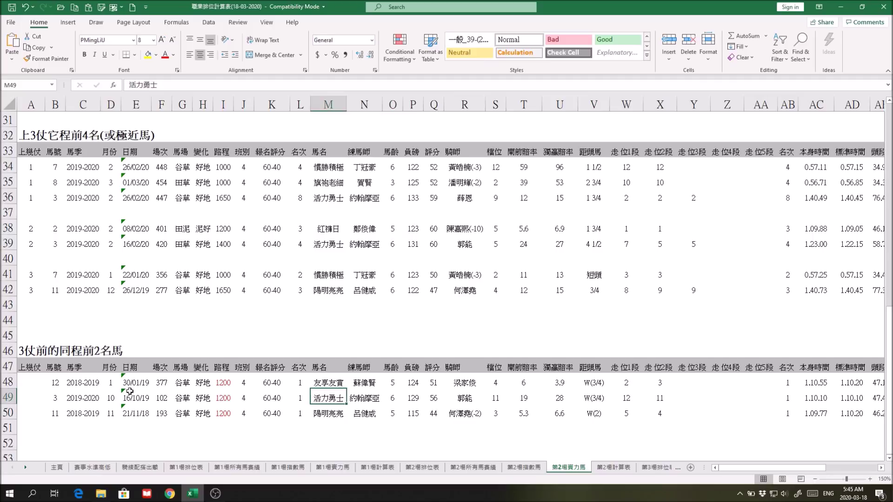
pyautogui.click(495, 398)
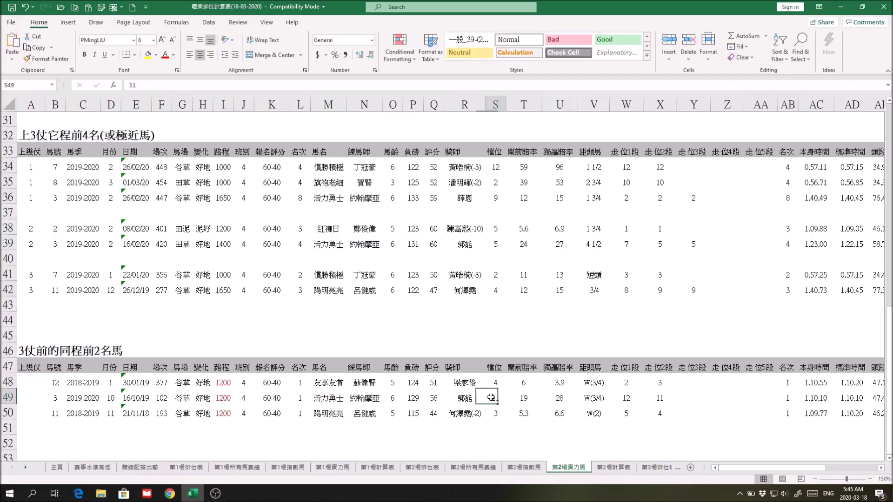
pyautogui.moveTo(776, 471); pyautogui.dragTo(825, 472)
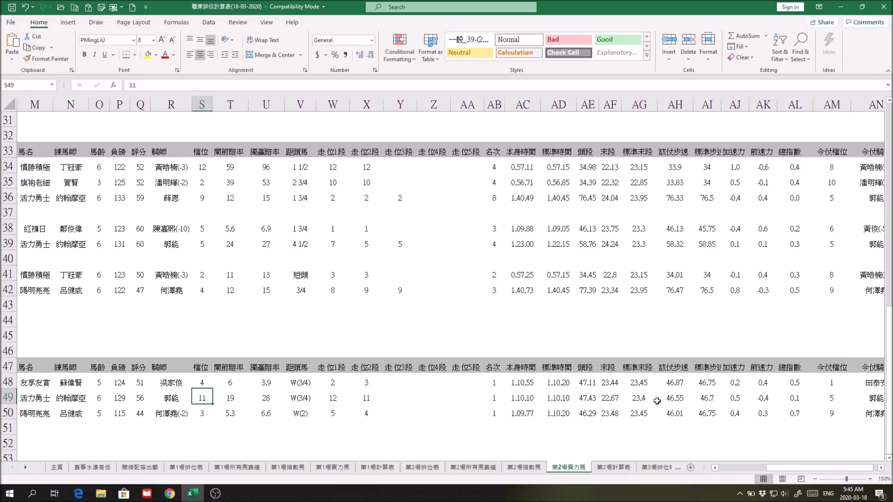
pyautogui.click(638, 400)
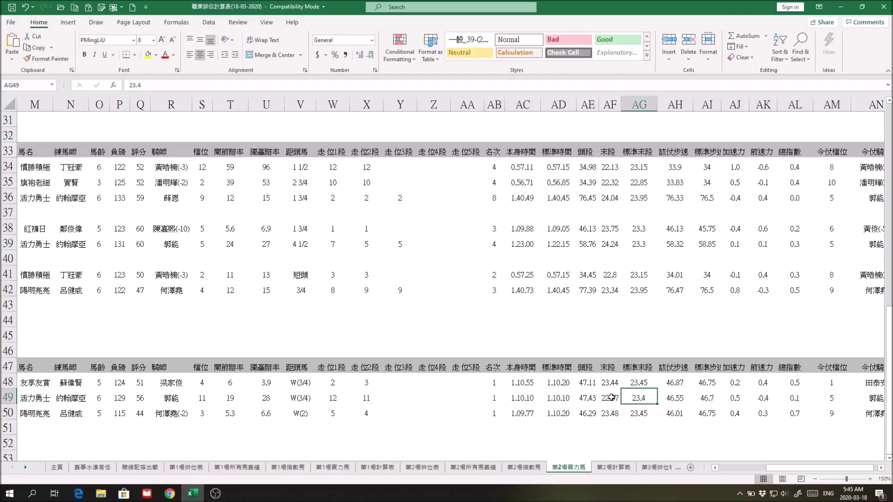
pyautogui.moveTo(818, 467); pyautogui.dragTo(771, 467)
pyautogui.scroll(3, 508, 329)
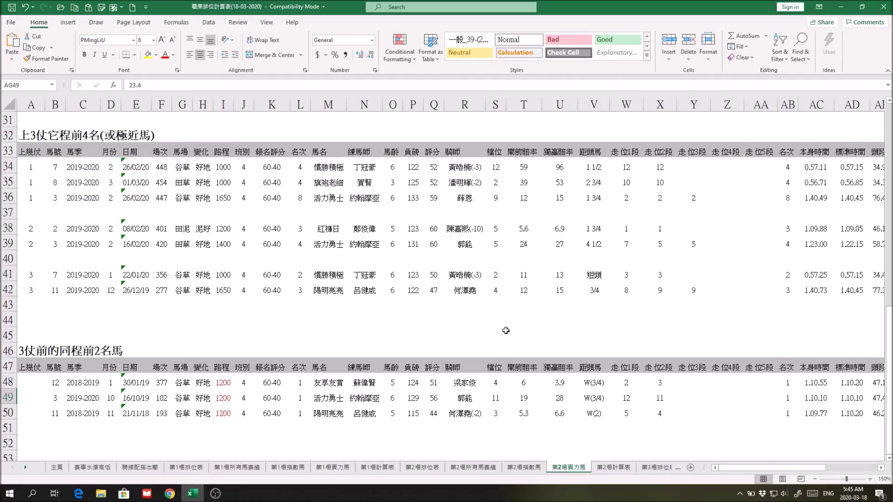
pyautogui.scroll(1, 506, 331)
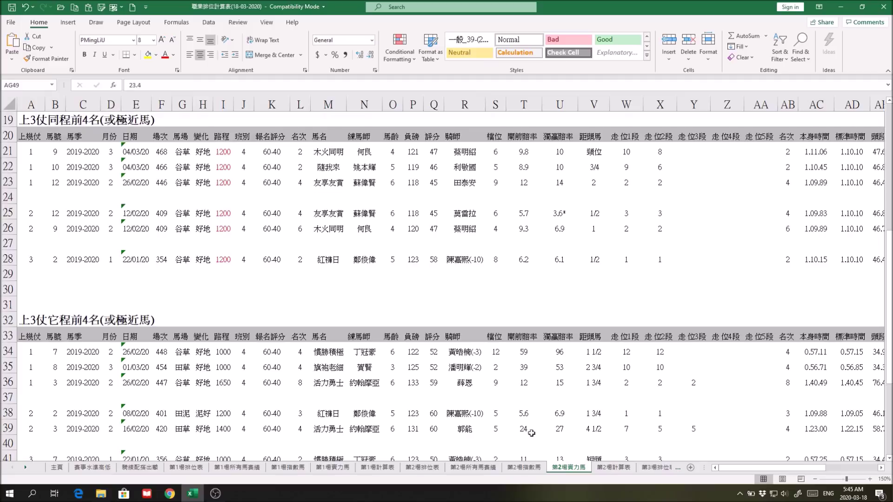
# Filter the 馬名 column of the 第2場所有馬賽績 sheet to show only 活力勇士.
pyautogui.click(474, 467)
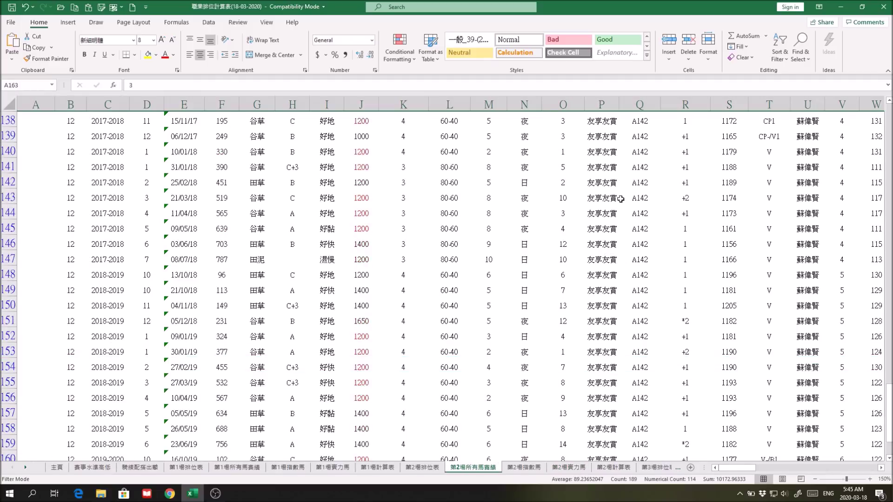
pyautogui.click(614, 167)
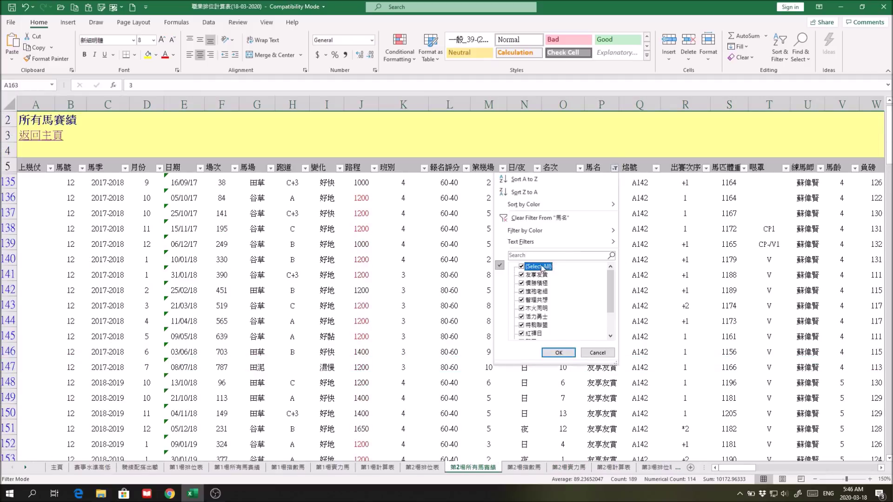
pyautogui.click(556, 353)
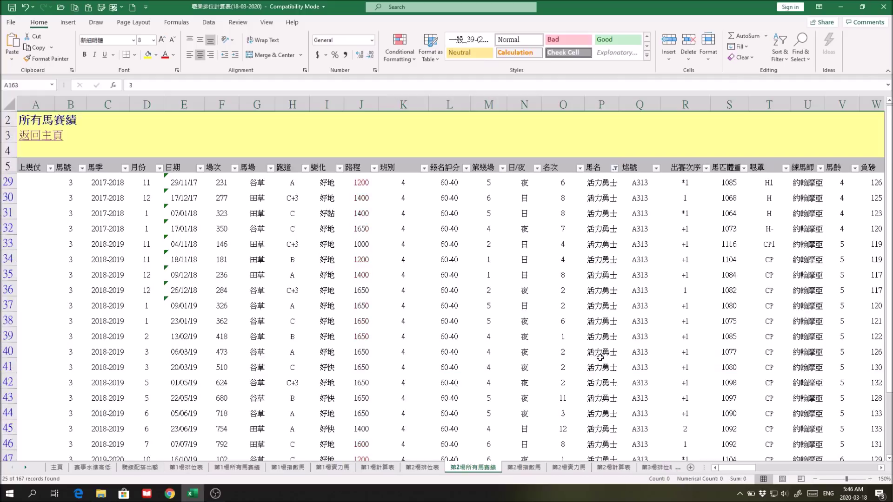
# Review 活力勇士's 1650 m results in rows 39 to 42 and its 1200 m results in rows 47 and 48.
pyautogui.scroll(-3, 599, 361)
pyautogui.moveTo(8, 228); pyautogui.dragTo(74, 272)
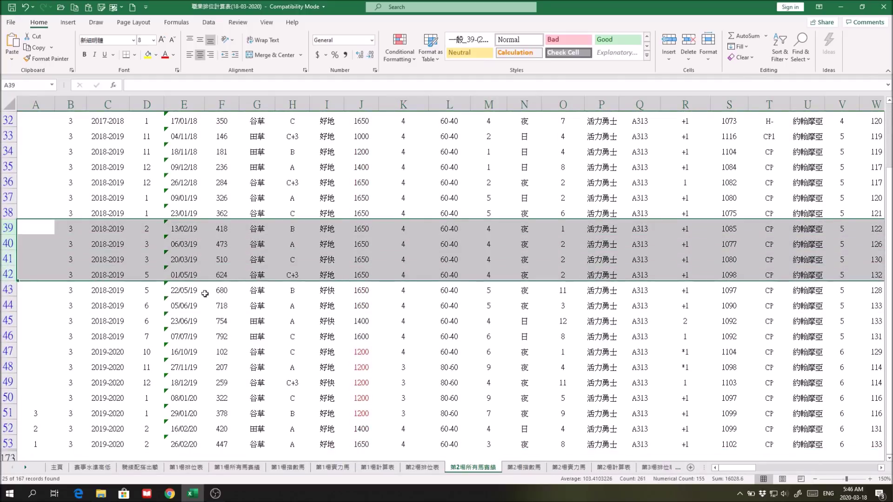
pyautogui.moveTo(740, 469)
pyautogui.mouseDown()
pyautogui.moveTo(784, 471)
pyautogui.moveTo(724, 467)
pyautogui.mouseUp()
pyautogui.moveTo(366, 352); pyautogui.dragTo(604, 358)
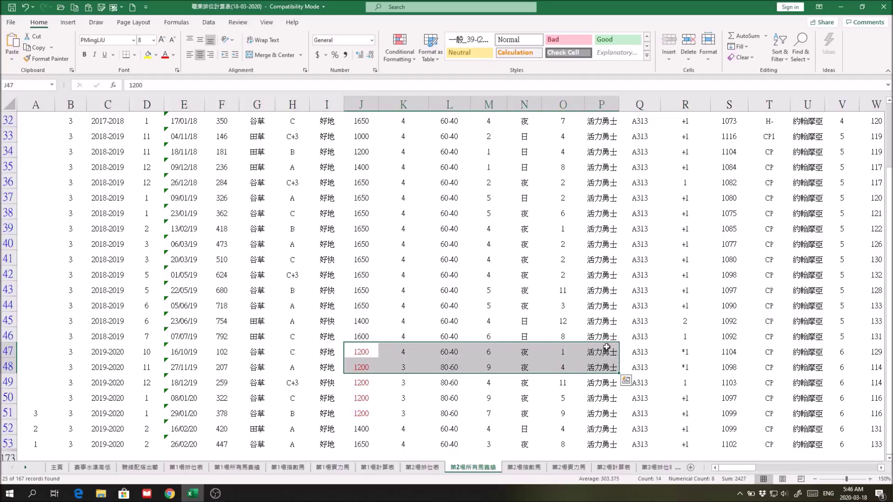
pyautogui.moveTo(7, 243); pyautogui.dragTo(5, 272)
# Check the running positions, placing and jockey of 活力勇士's 1200 m win in row 47.
pyautogui.moveTo(737, 468); pyautogui.dragTo(785, 471)
pyautogui.moveTo(431, 353); pyautogui.dragTo(651, 352)
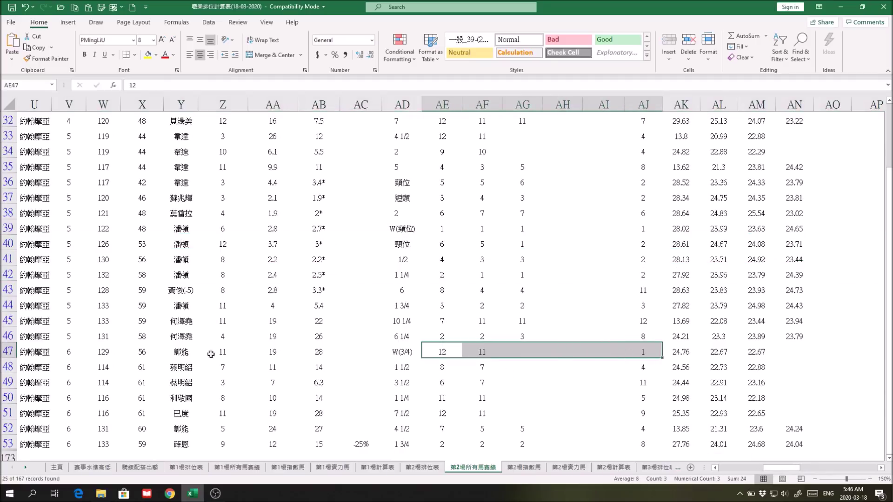
pyautogui.click(190, 352)
pyautogui.moveTo(781, 468); pyautogui.dragTo(722, 473)
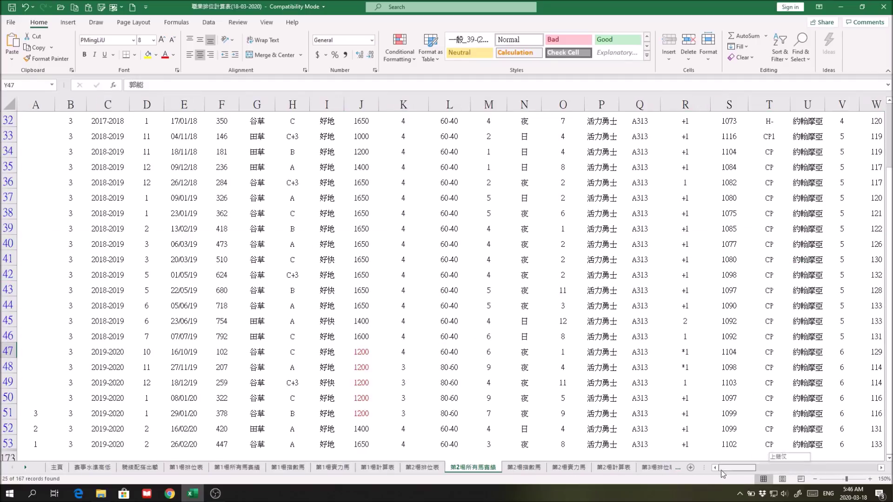
# Compare the 班別 in rows 47 and 48 and examine 活力勇士's class 3 results in rows 48 to 50.
pyautogui.click(408, 353)
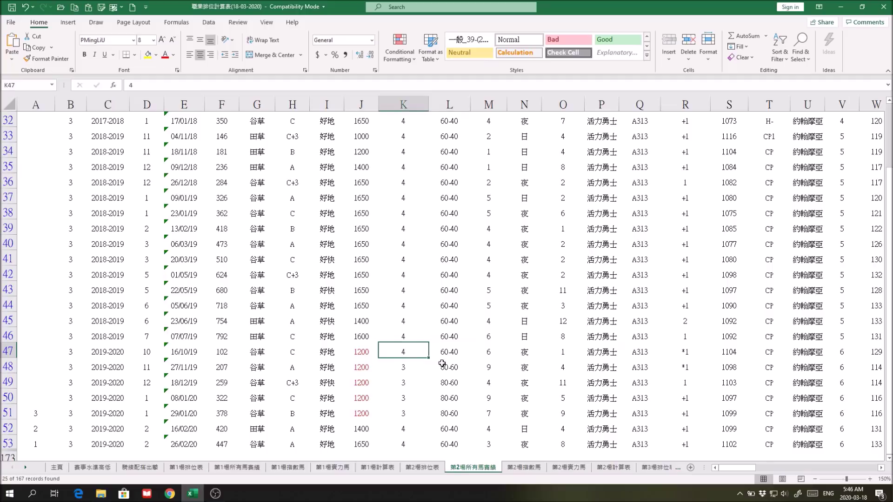
pyautogui.click(401, 368)
pyautogui.moveTo(4, 367); pyautogui.dragTo(6, 399)
pyautogui.moveTo(746, 469); pyautogui.dragTo(787, 469)
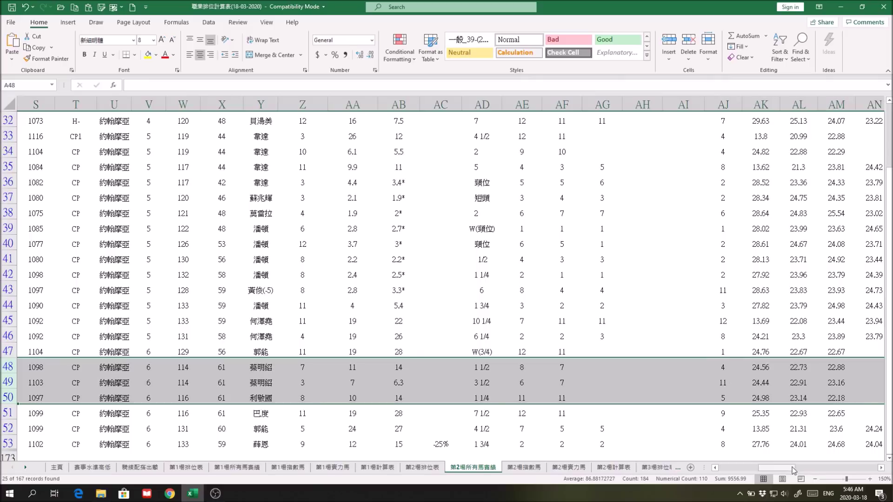
pyautogui.moveTo(789, 469); pyautogui.dragTo(748, 468)
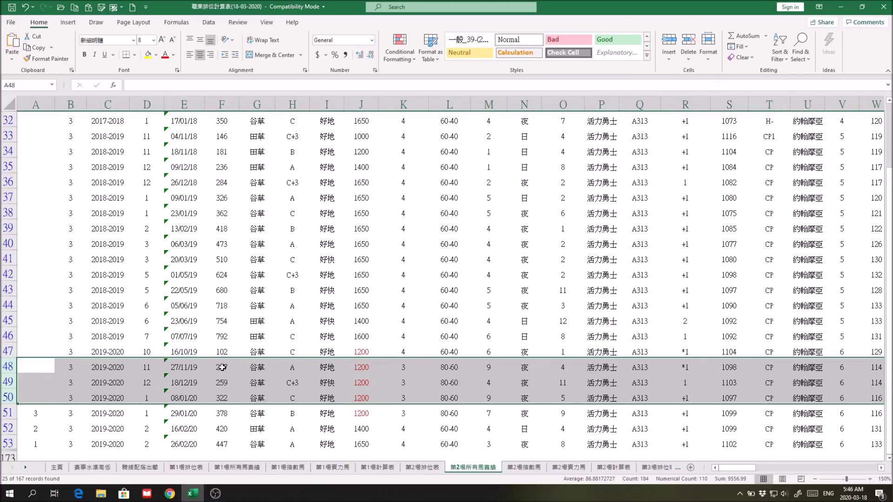
# Return to the workbook's main page and open the 賽事水準高低 sheet.
pyautogui.scroll(3, 223, 367)
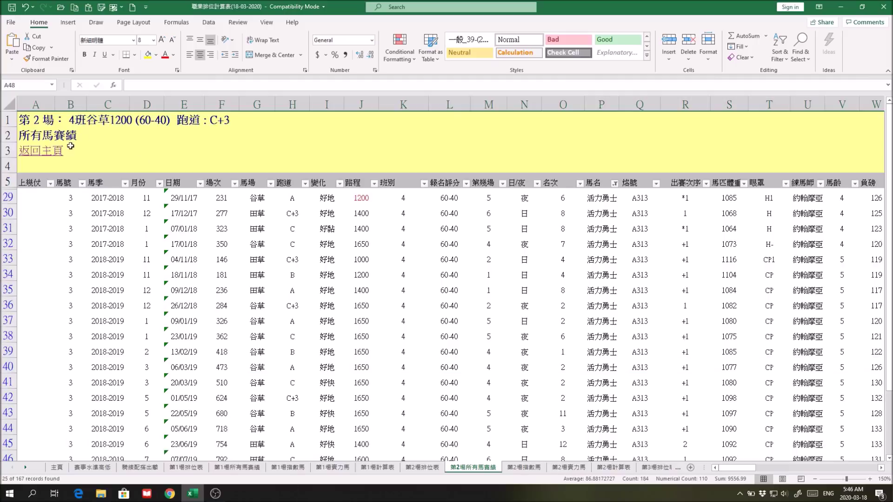
pyautogui.click(40, 151)
pyautogui.scroll(-1, 108, 447)
pyautogui.scroll(1, 118, 450)
pyautogui.scroll(-1, 116, 430)
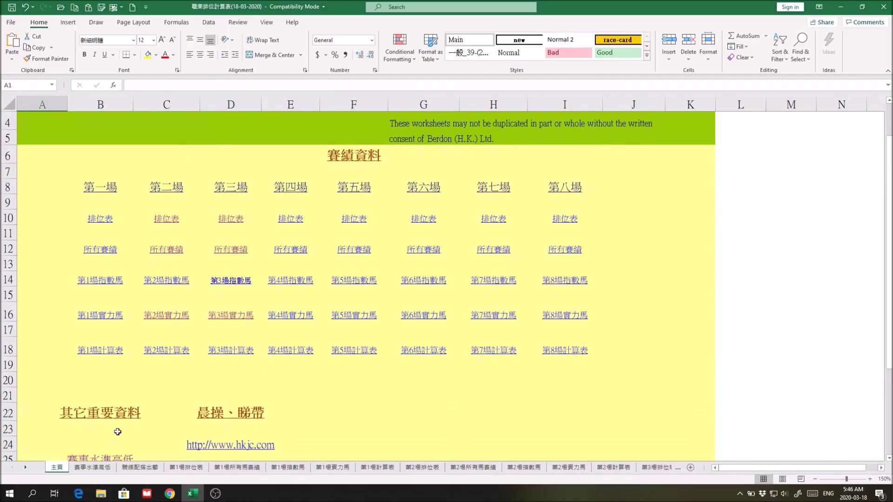
pyautogui.scroll(-3, 109, 427)
pyautogui.click(102, 318)
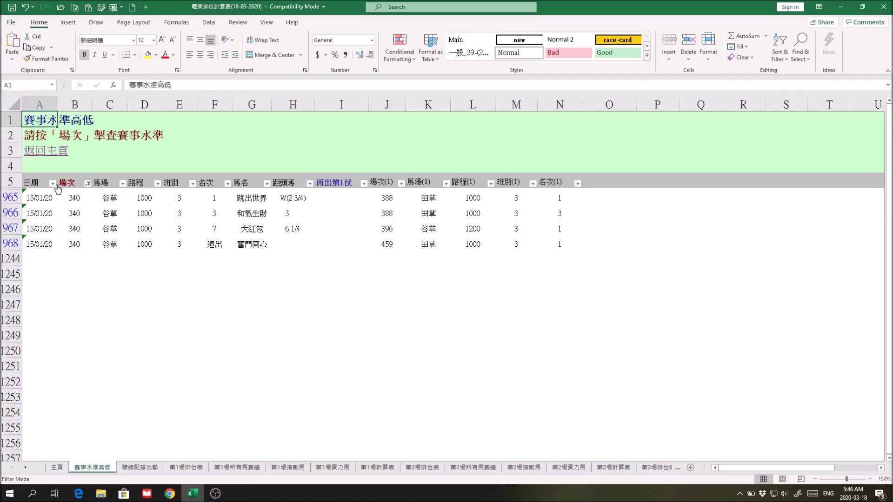
# Filter the 場次 column to values equal to 207.
pyautogui.click(88, 187)
pyautogui.moveTo(61, 257)
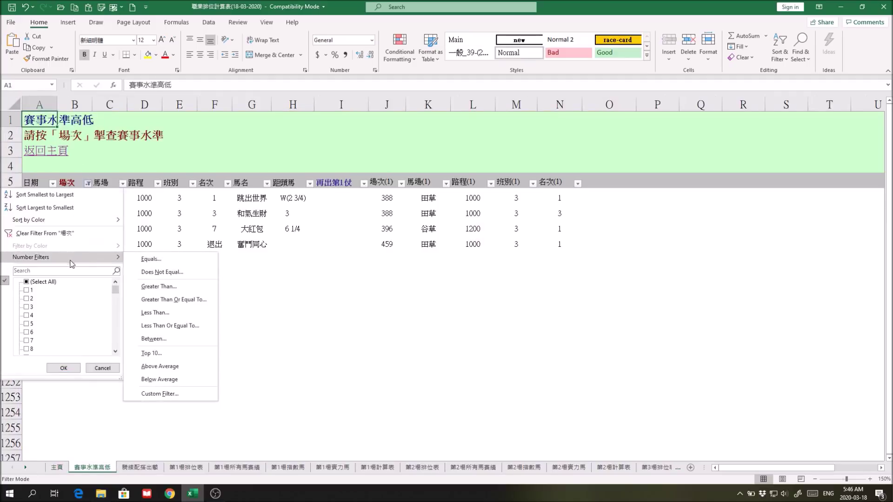
pyautogui.click(152, 263)
pyautogui.write('207')
pyautogui.click(567, 347)
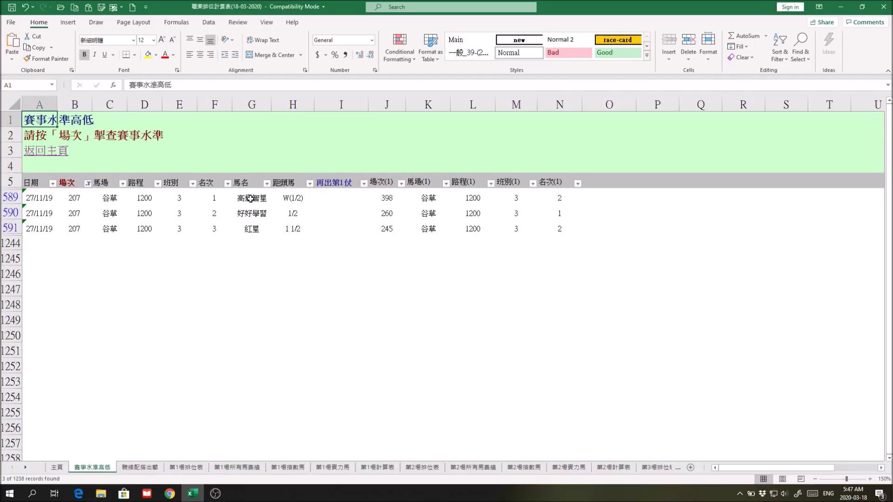
# Check the class and placing of 高耀智星 and 好好學習 at their first start after race 207.
pyautogui.click(250, 198)
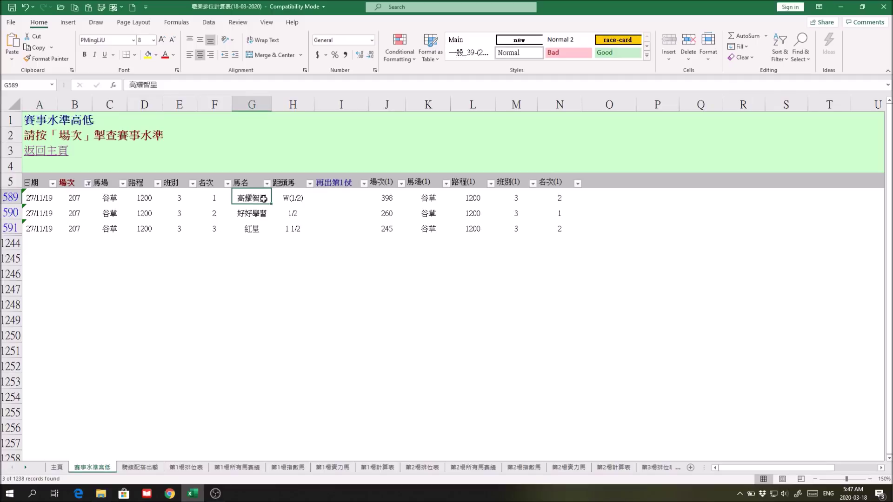
pyautogui.click(523, 199)
pyautogui.moveTo(538, 198); pyautogui.dragTo(558, 199)
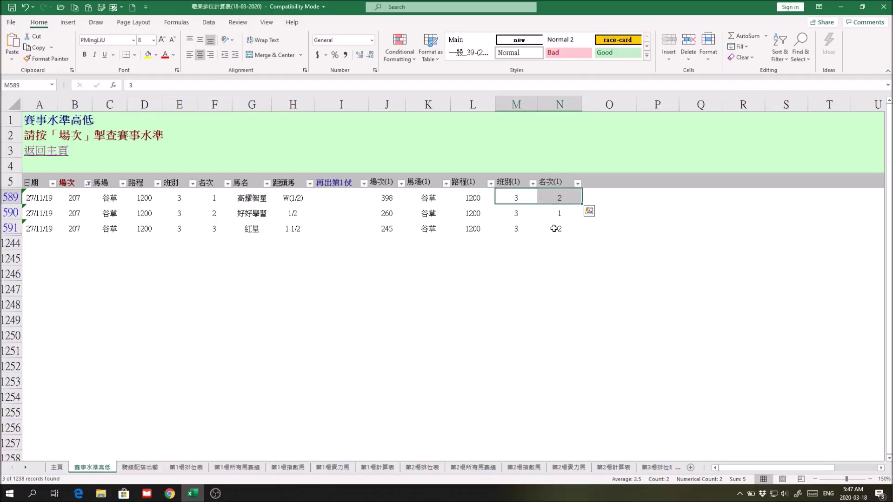
pyautogui.click(263, 215)
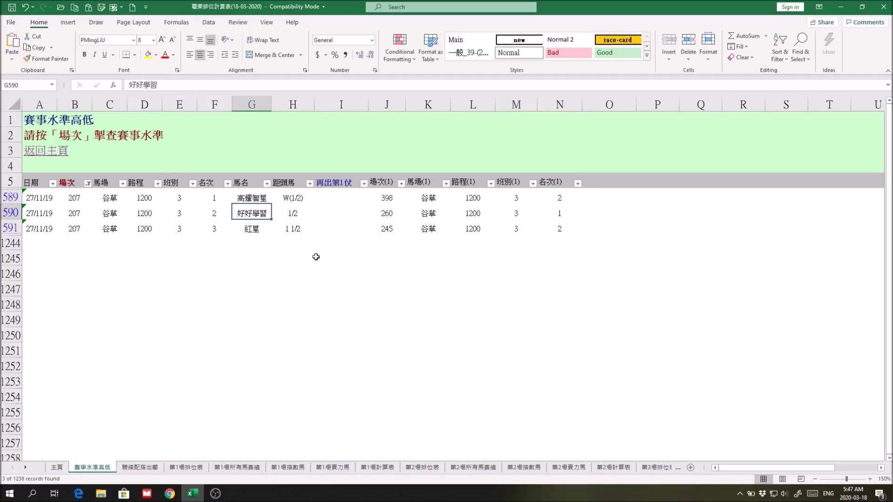
pyautogui.moveTo(514, 214); pyautogui.dragTo(553, 212)
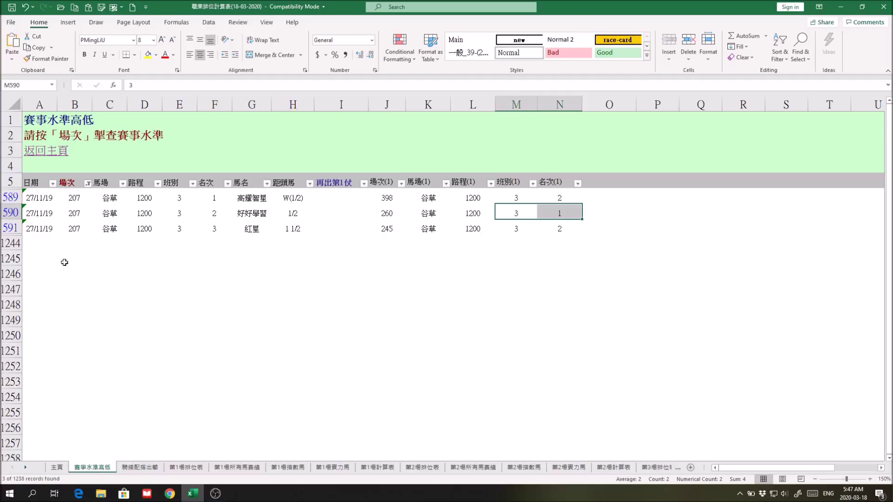
# Reopen race 2's 所有賽績 sheet and review 活力勇士's class and 1200 m runs in rows 47 to 52, through to the furthest columns.
pyautogui.click(40, 152)
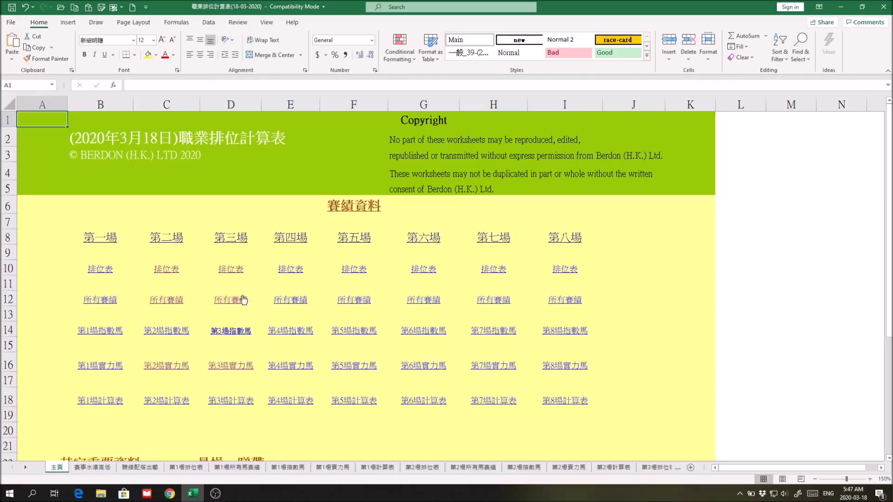
pyautogui.click(179, 300)
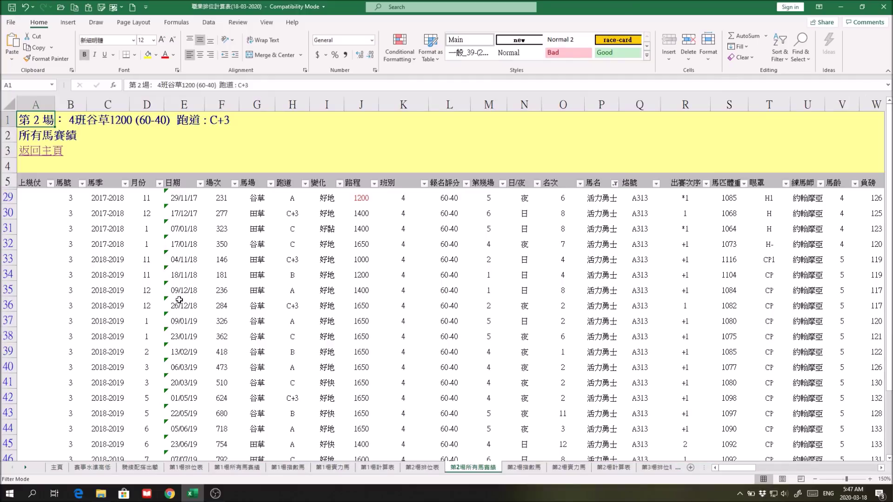
pyautogui.scroll(-4, 558, 307)
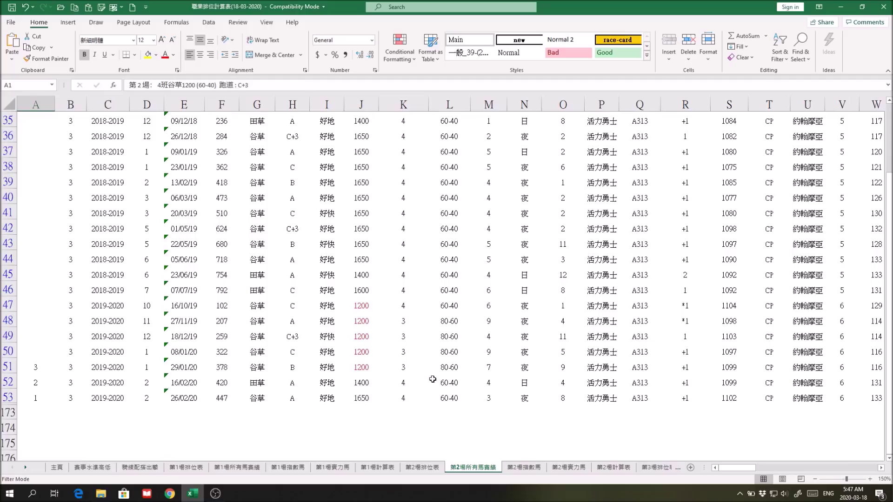
pyautogui.click(405, 304)
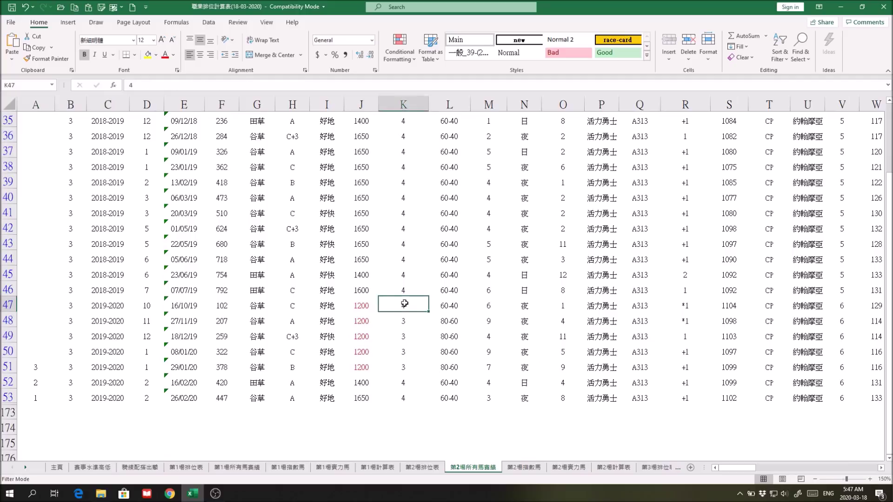
pyautogui.click(404, 380)
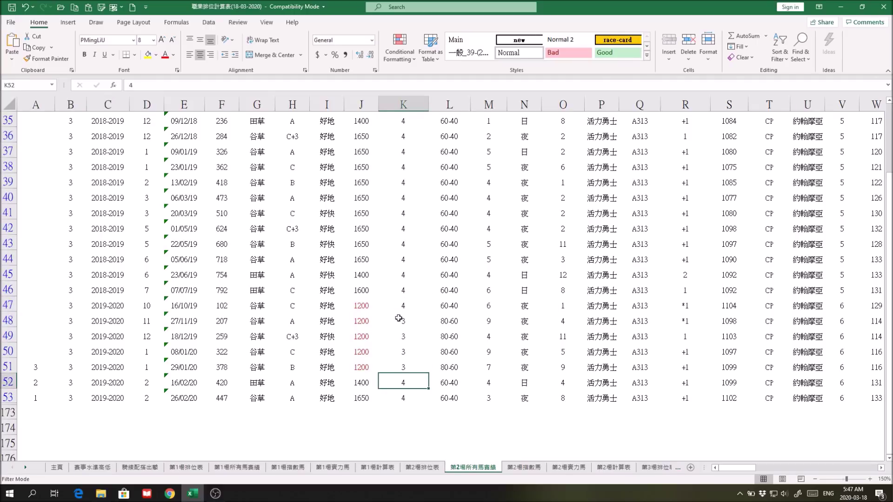
pyautogui.moveTo(365, 305); pyautogui.dragTo(363, 359)
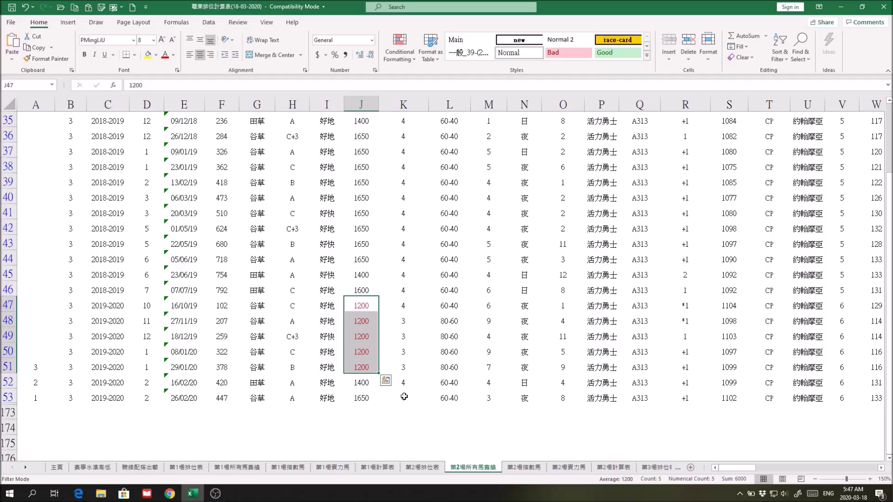
pyautogui.moveTo(744, 468); pyautogui.dragTo(837, 469)
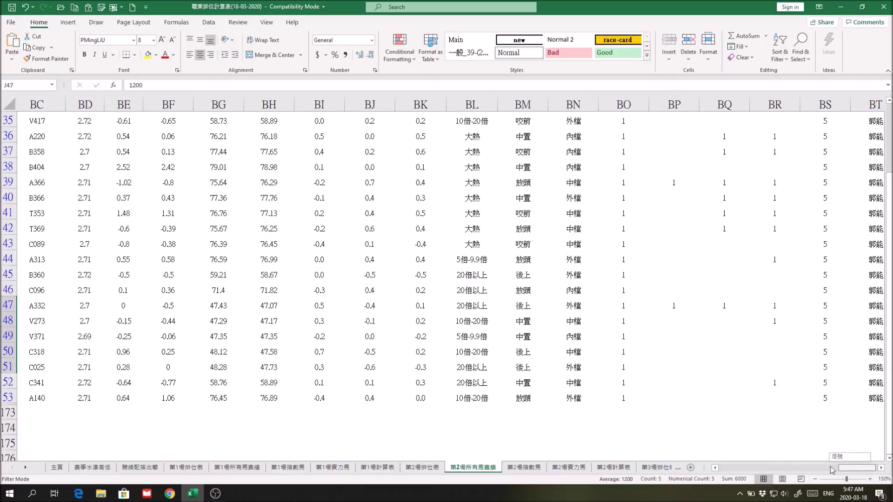
# Open the 第2場實力馬 sheet and compare the same-distance top-four runs in rows 21 to 28 with 活力勇士's other-distance run in row 36.
pyautogui.moveTo(717, 472); pyautogui.dragTo(708, 474)
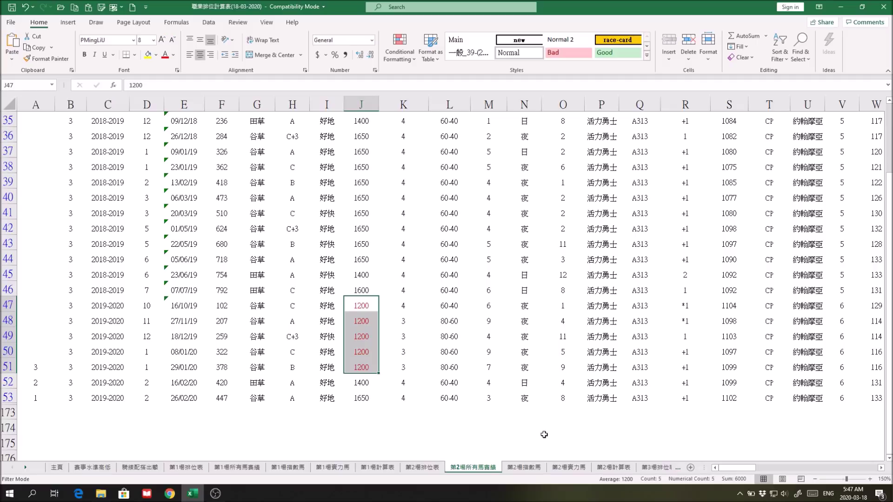
pyautogui.click(565, 468)
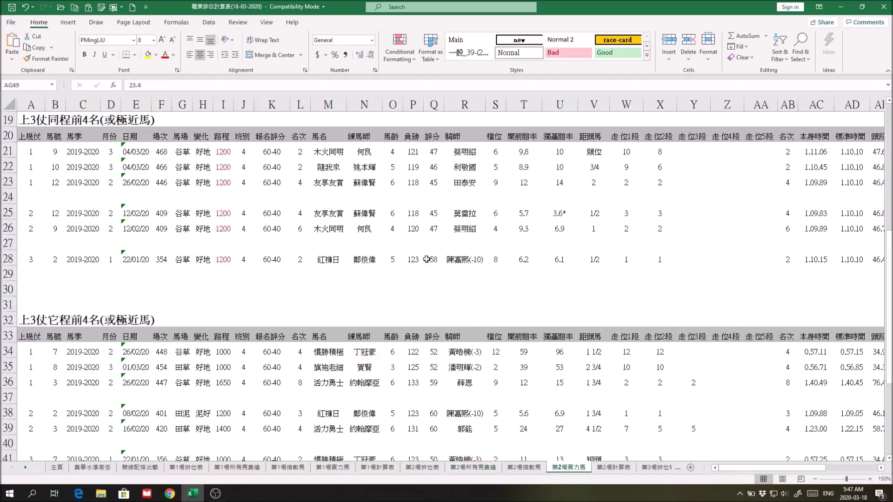
pyautogui.click(329, 150)
pyautogui.moveTo(329, 150); pyautogui.dragTo(604, 248)
pyautogui.moveTo(777, 469); pyautogui.dragTo(792, 472)
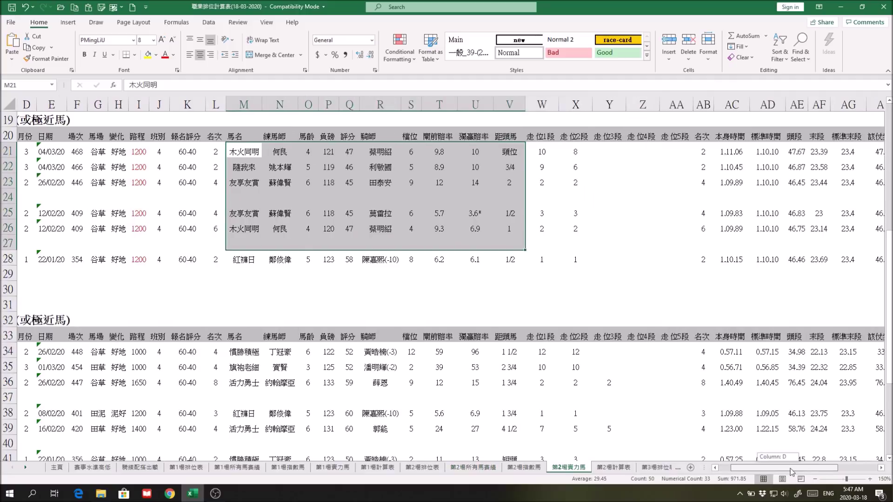
pyautogui.moveTo(785, 474); pyautogui.dragTo(773, 472)
pyautogui.click(328, 382)
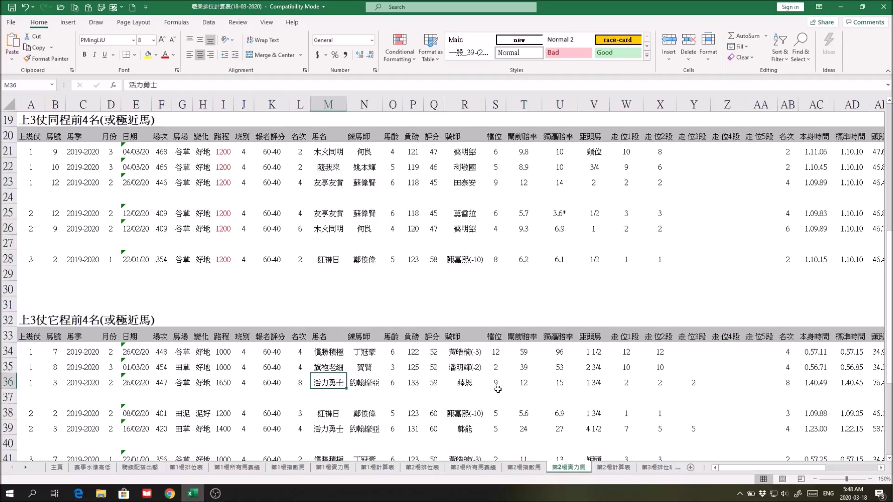
# Open the 第2場排位表 sheet and review the predicted early running positions and the full list of runners.
pyautogui.scroll(4, 497, 389)
pyautogui.click(422, 467)
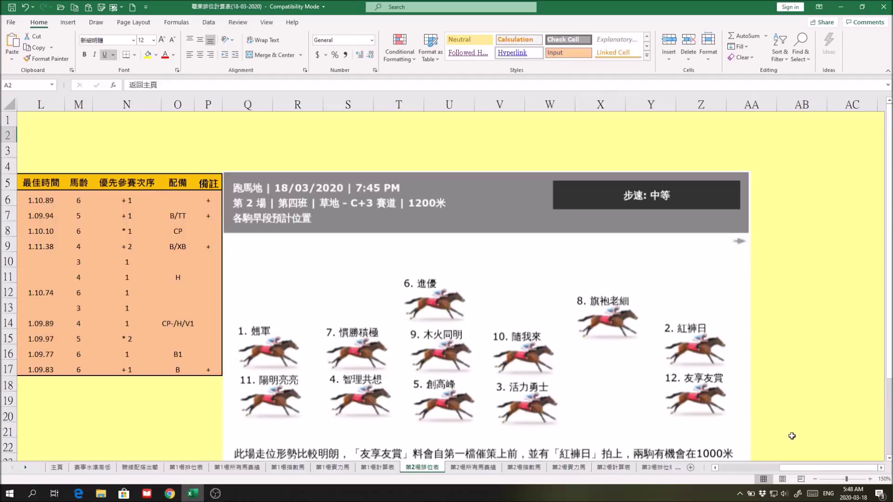
pyautogui.moveTo(790, 467); pyautogui.dragTo(730, 479)
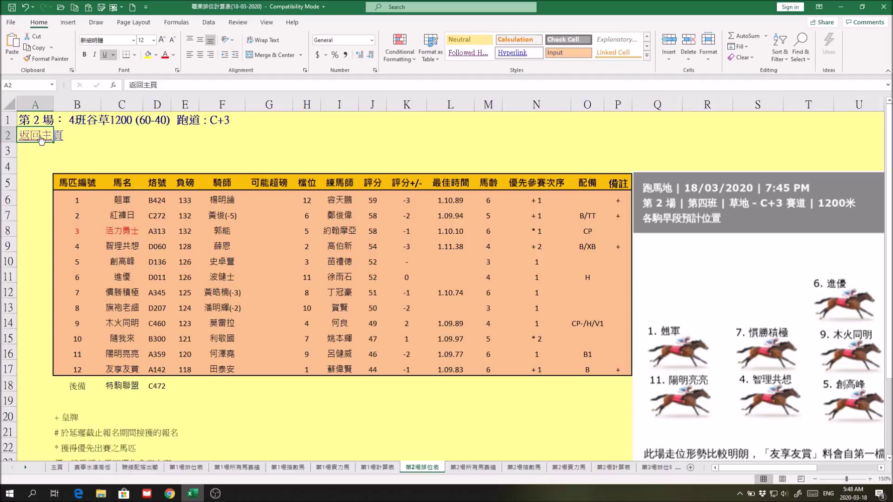
# Return to the workbook's main page and select empty cell L16 beside the race links.
pyautogui.click(41, 137)
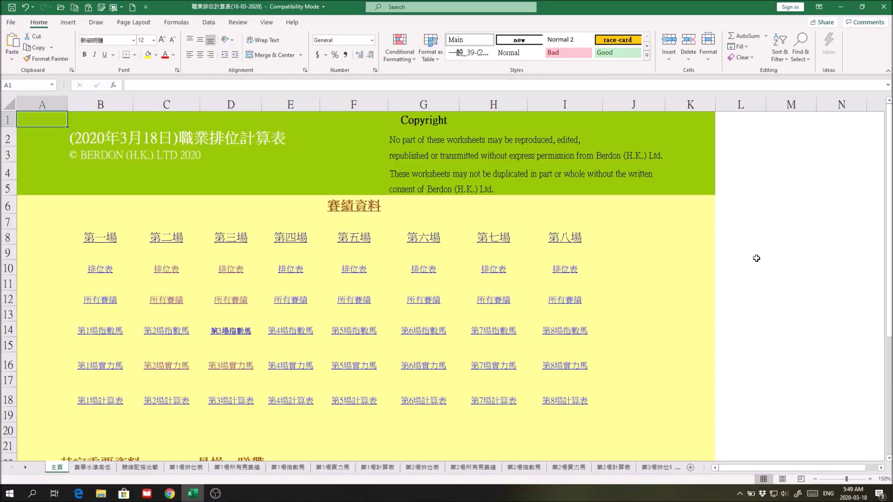
pyautogui.click(222, 395)
pyautogui.click(724, 357)
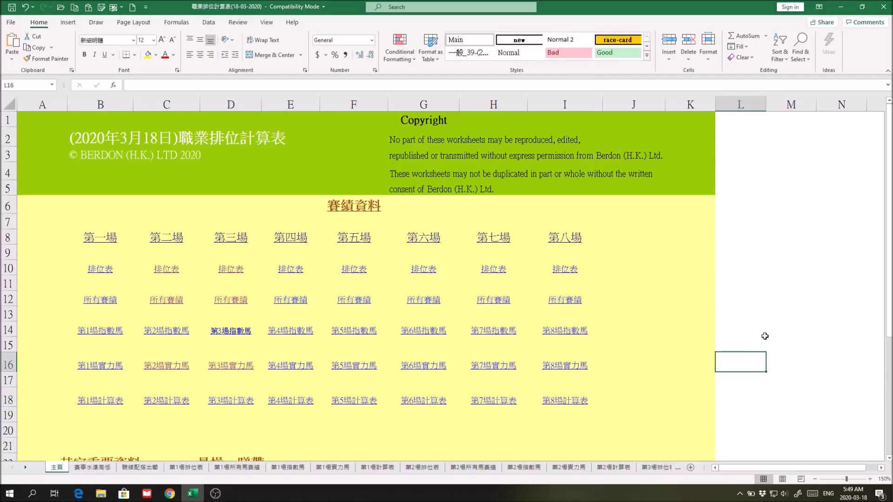